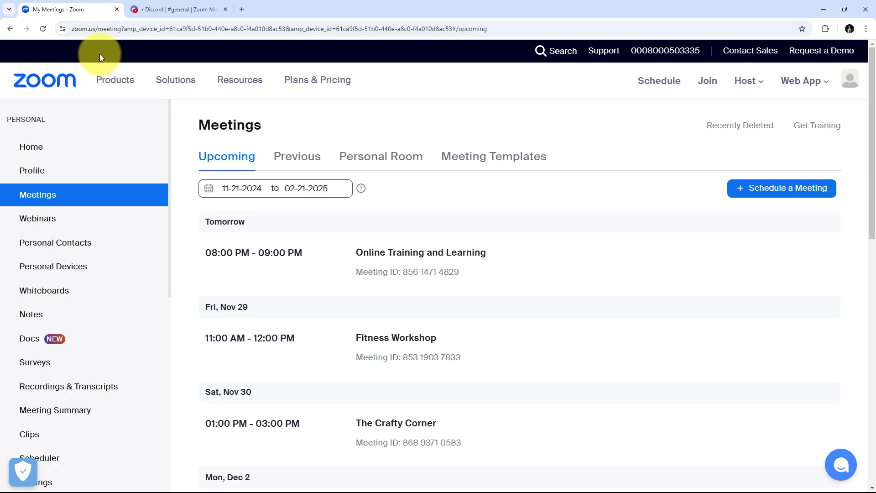
Examine the upcoming meetings in Zoom and the general channel of the Zoom Meeting Registrants server in Discord
click(160, 8)
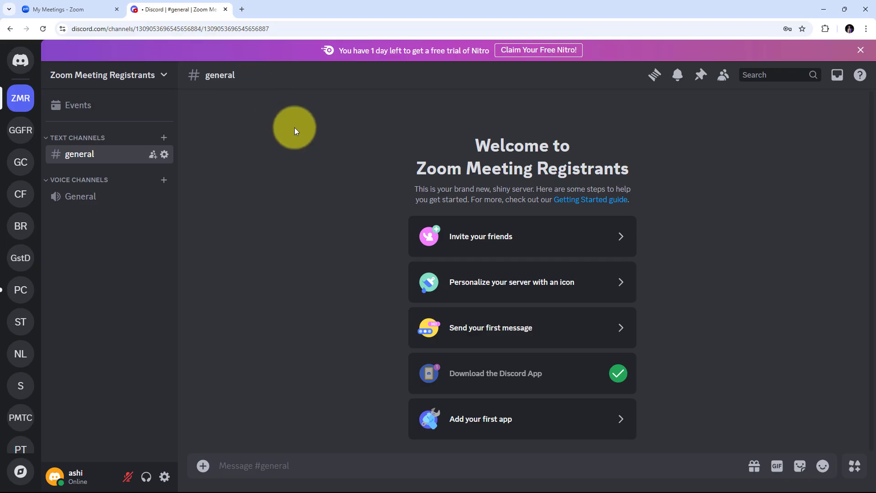
click(107, 9)
scroll(362, 224, down, 1)
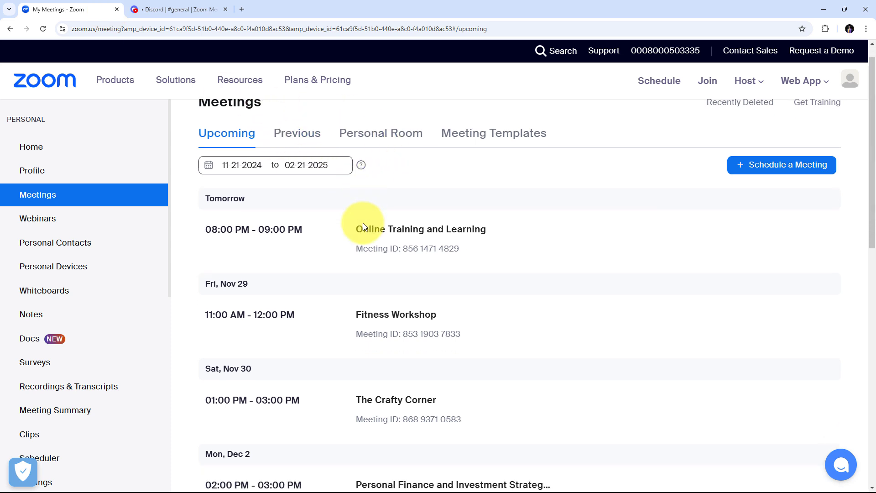
scroll(322, 229, up, 1)
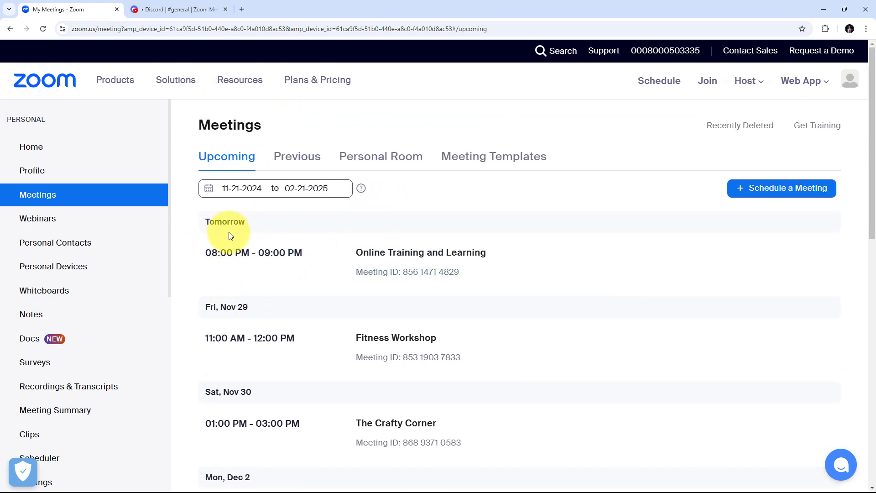
click(137, 9)
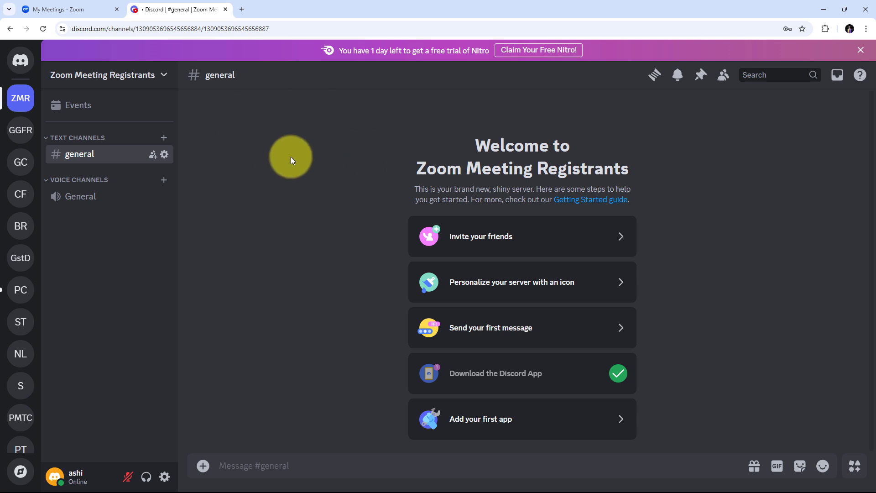
click(87, 9)
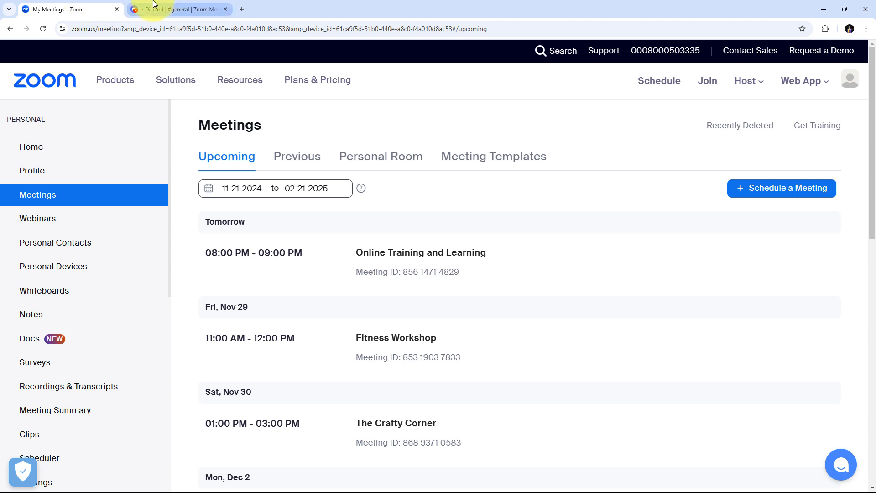
click(209, 10)
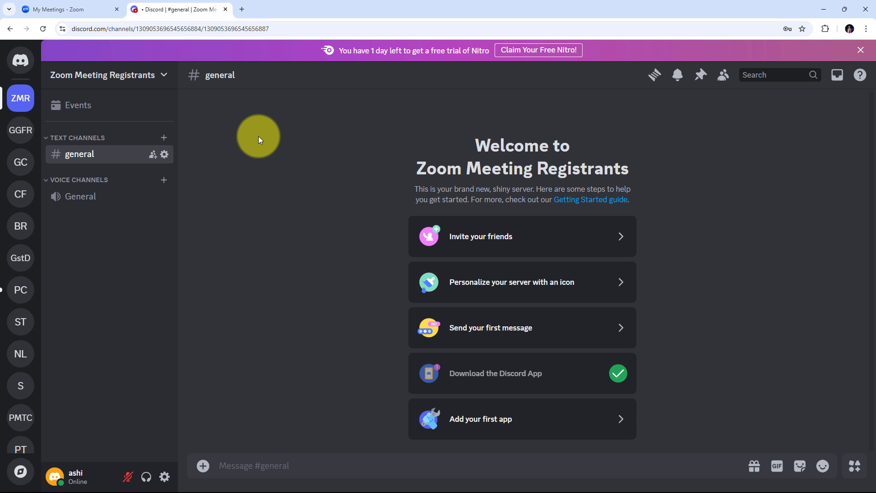
click(104, 9)
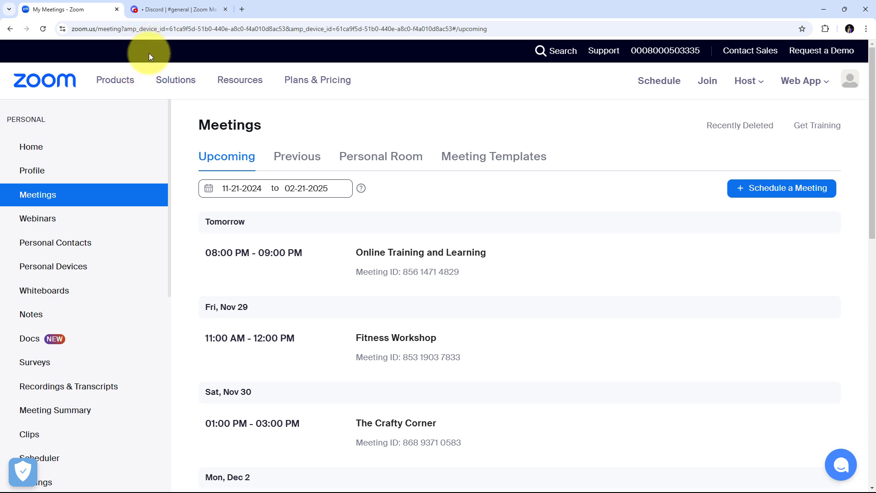
Go to pabbly.com/connect in a new browser tab, sign in and access the Pabbly Connect app
click(243, 11)
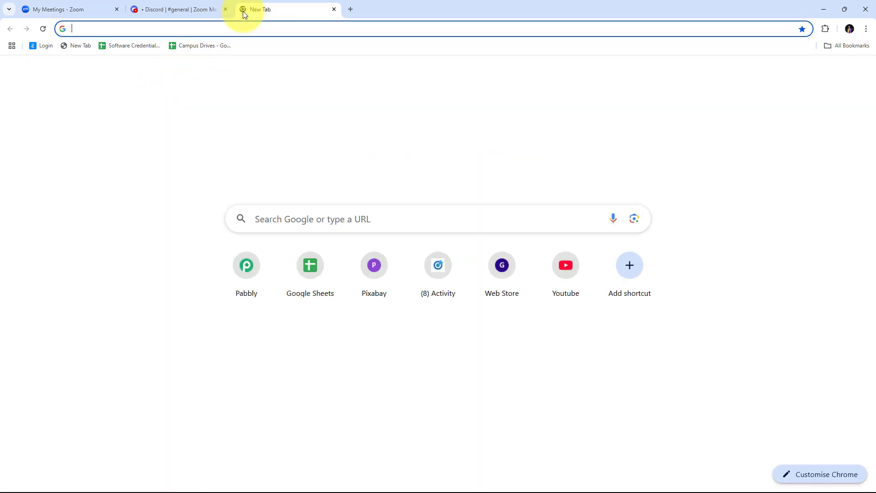
text(Pabbl)
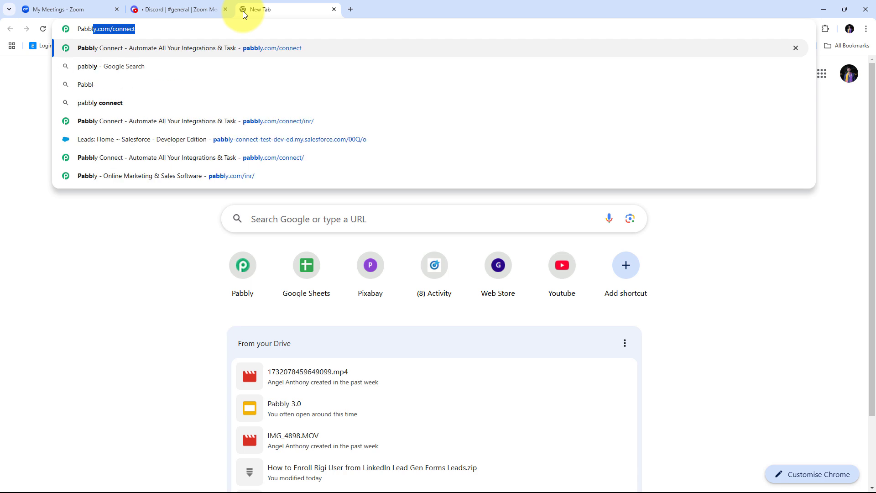
text(y.com/c)
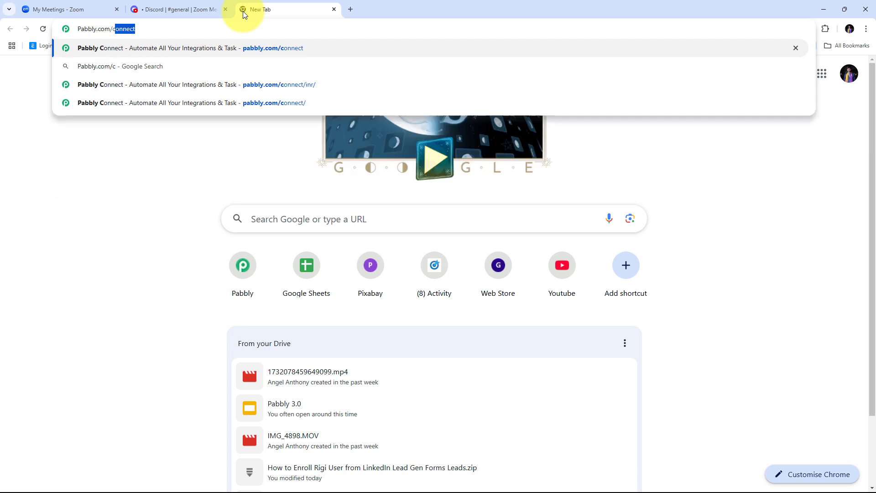
text(onnect)
key(Return)
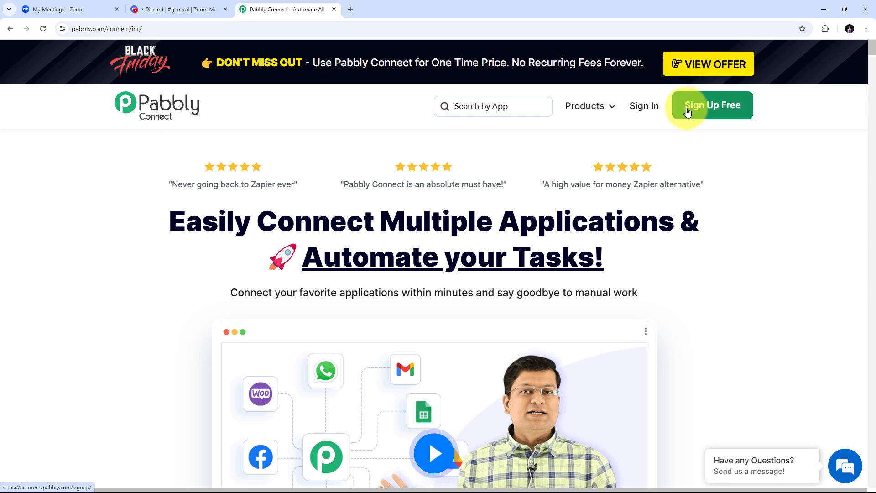
click(646, 113)
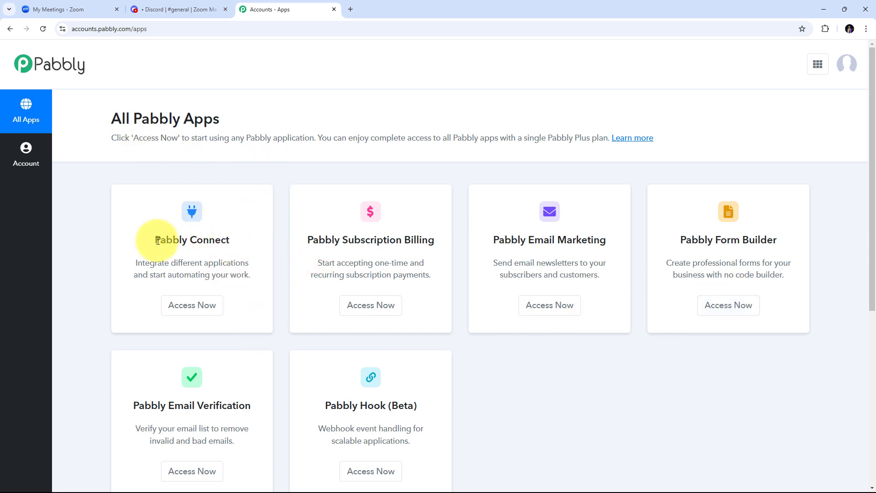
click(191, 310)
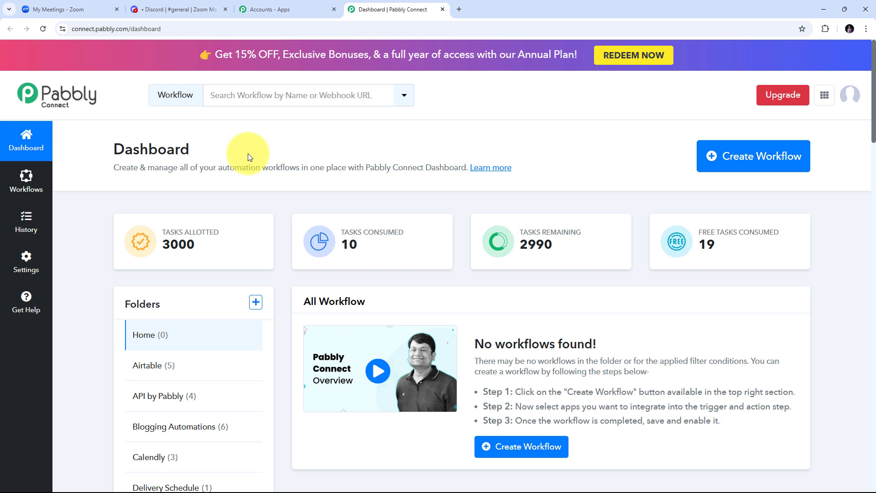
Create a workflow named "Notify Team on Discord for Zoom Meeting Registrant" in the Home folder
click(740, 160)
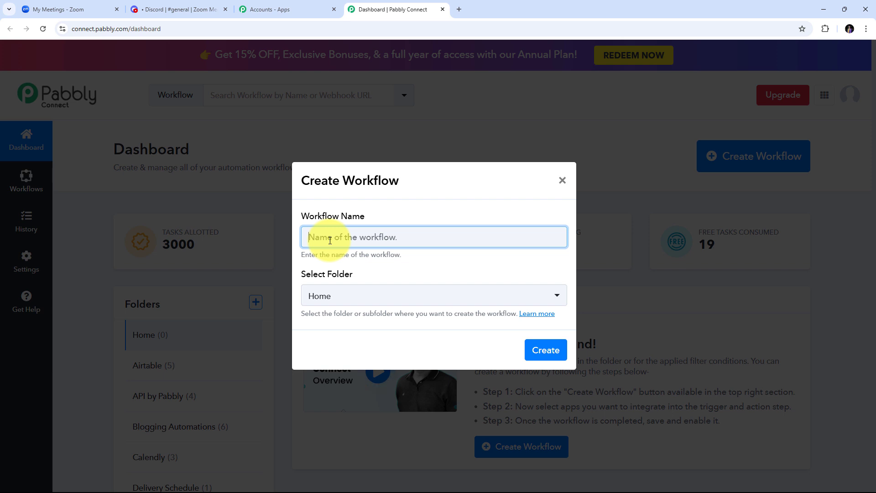
text(Notify Team on Discord for Zoom Meeting Registrant)
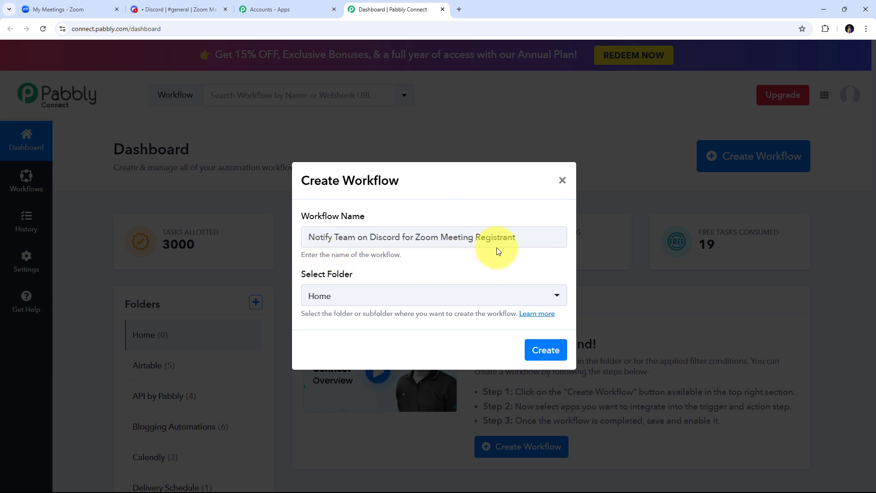
click(549, 360)
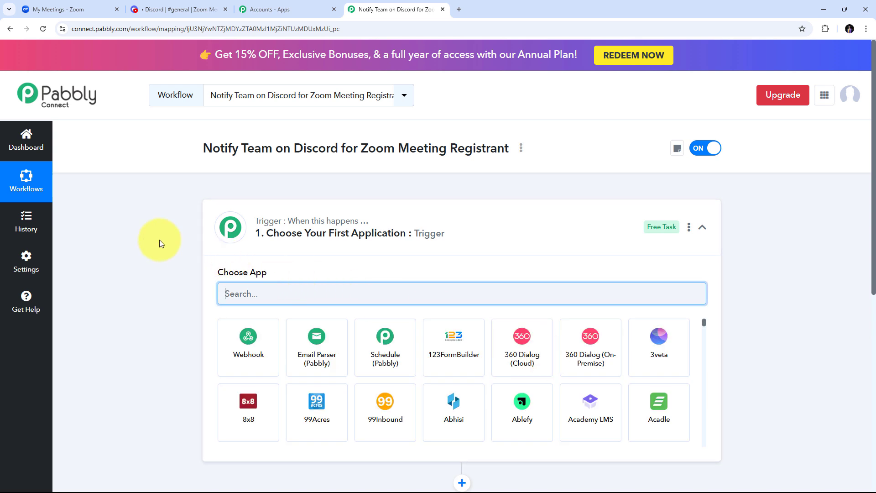
Set the workflow's trigger app to Zoom (Triggers) with the trigger event Configure Webhook
scroll(188, 219, down, 2)
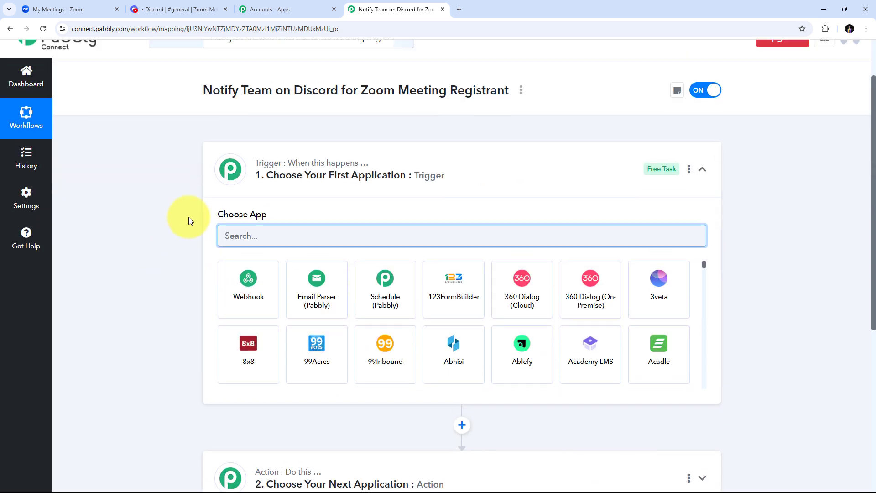
scroll(188, 218, up, 2)
scroll(188, 219, down, 3)
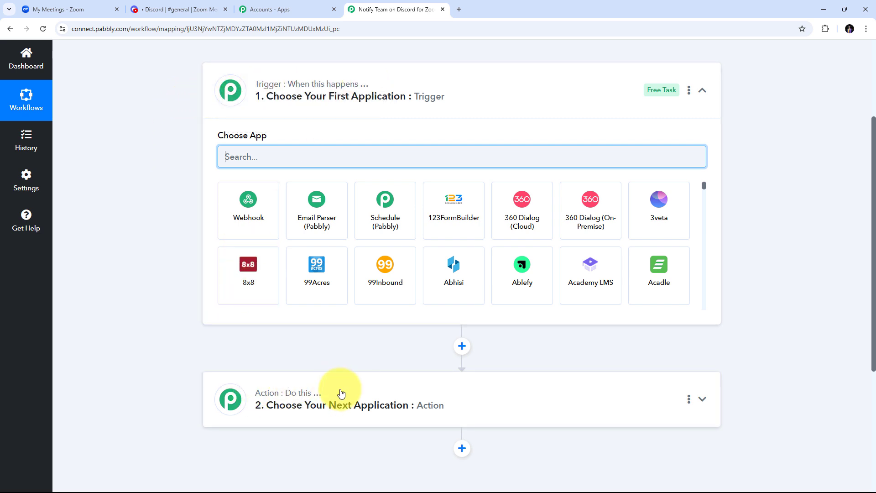
scroll(274, 97, up, 1)
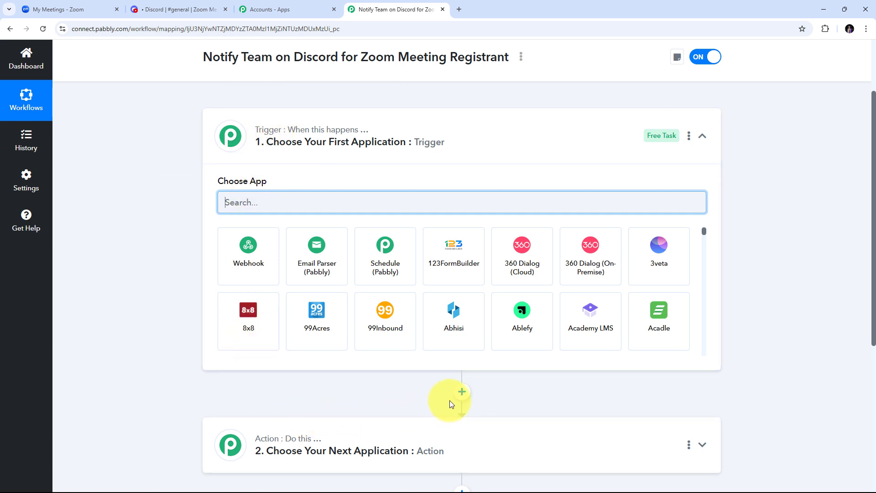
scroll(462, 392, down, 2)
scroll(417, 364, up, 2)
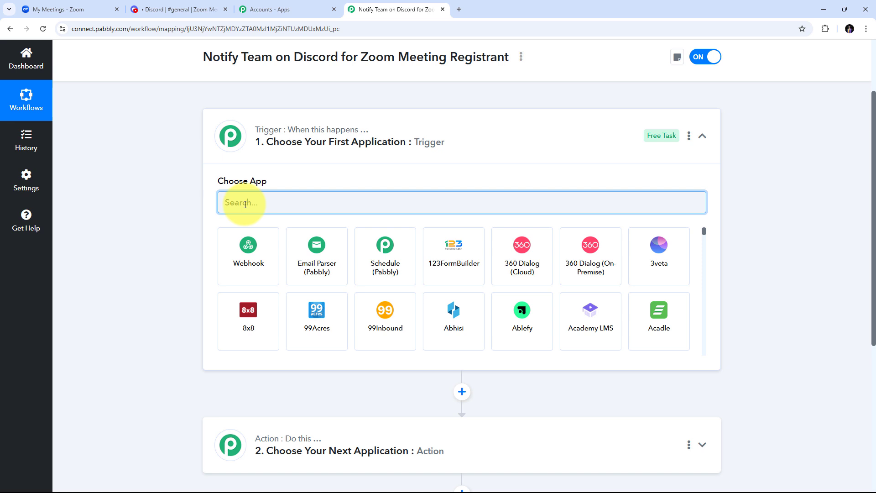
text(Zoom)
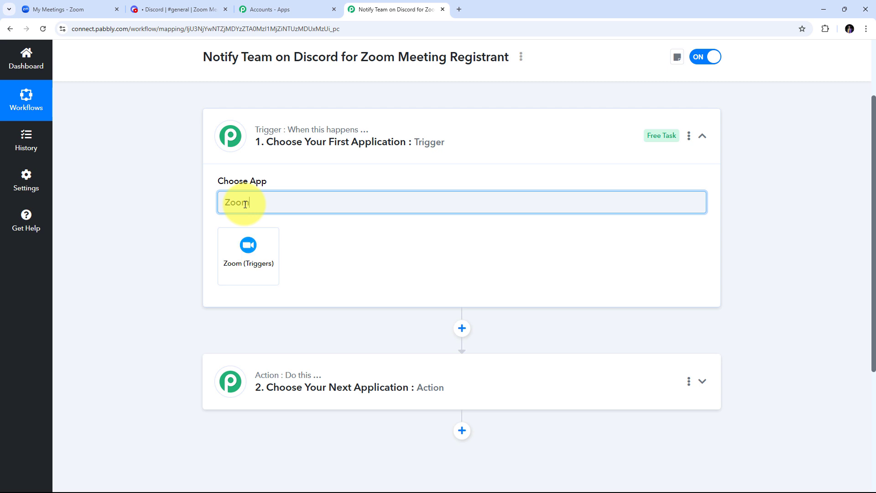
click(239, 259)
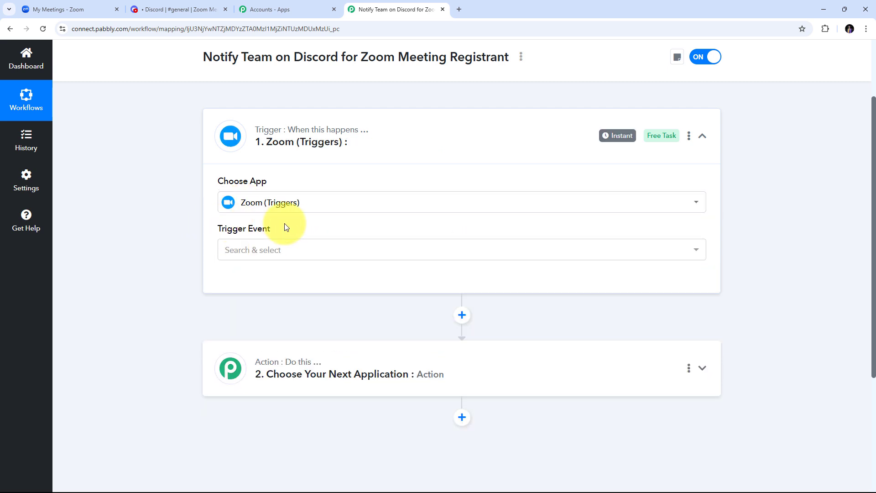
click(381, 251)
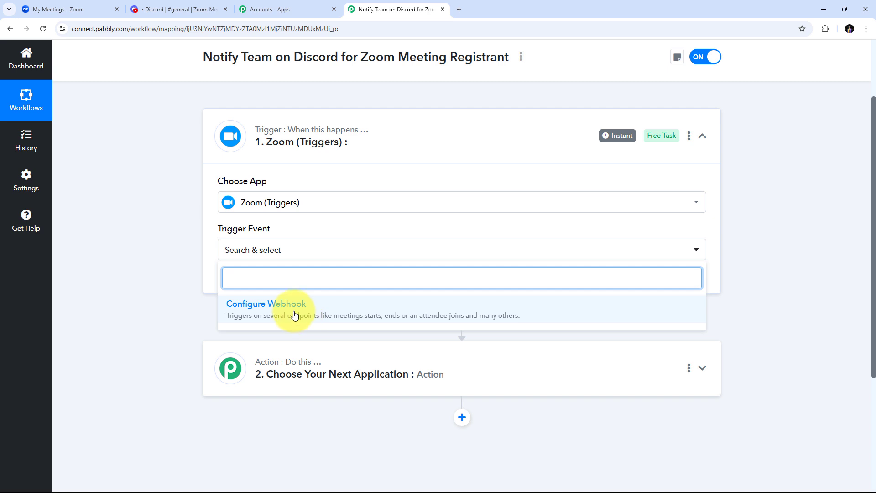
click(294, 315)
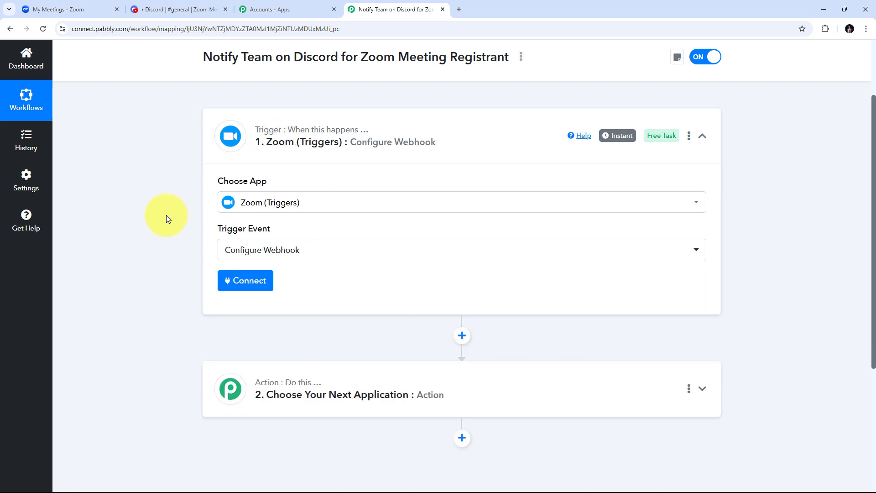
Start adding a new connection for the Zoom trigger and review the instructions for getting the secret token
click(247, 287)
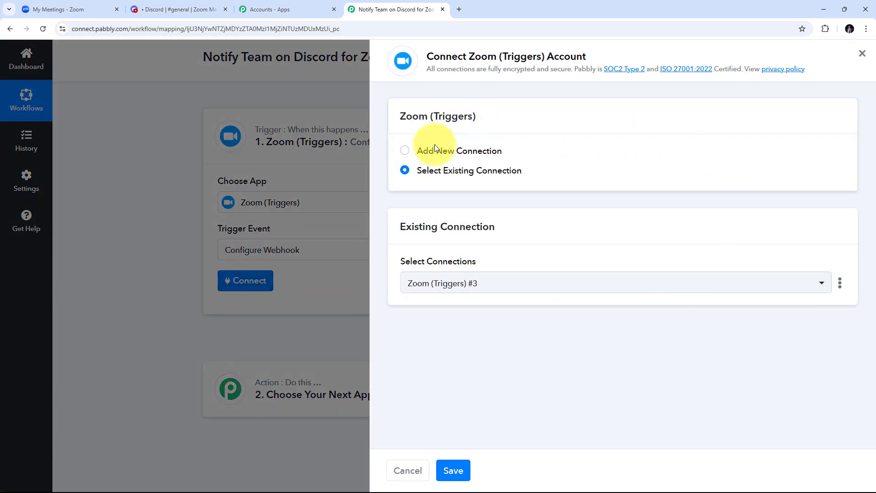
click(429, 151)
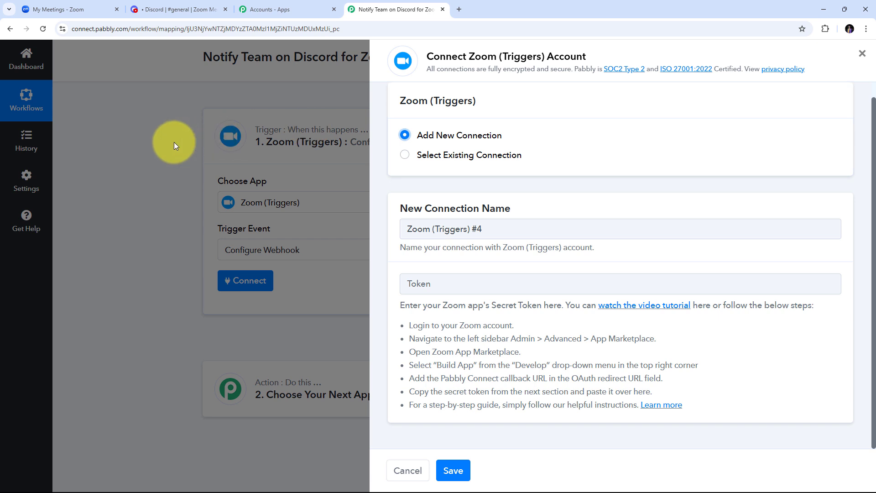
drag(391, 327, 684, 413)
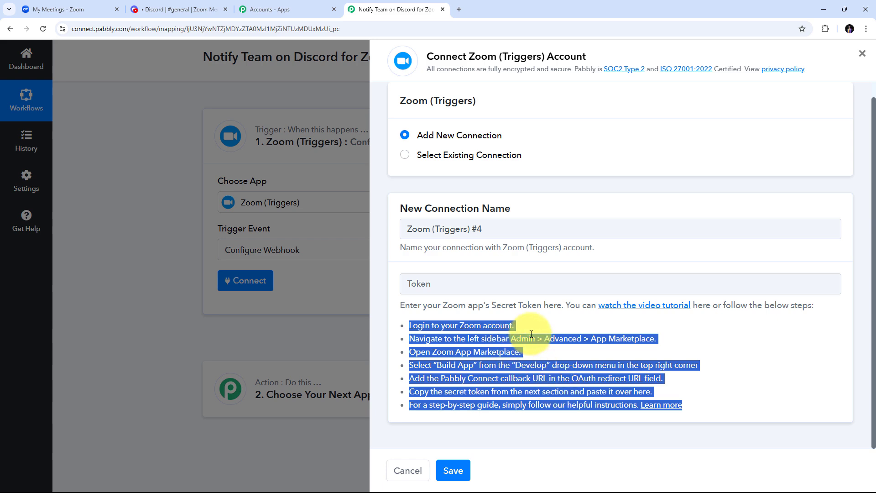
Switch to the Zoom account and open the App Marketplace from its advanced admin options
click(44, 10)
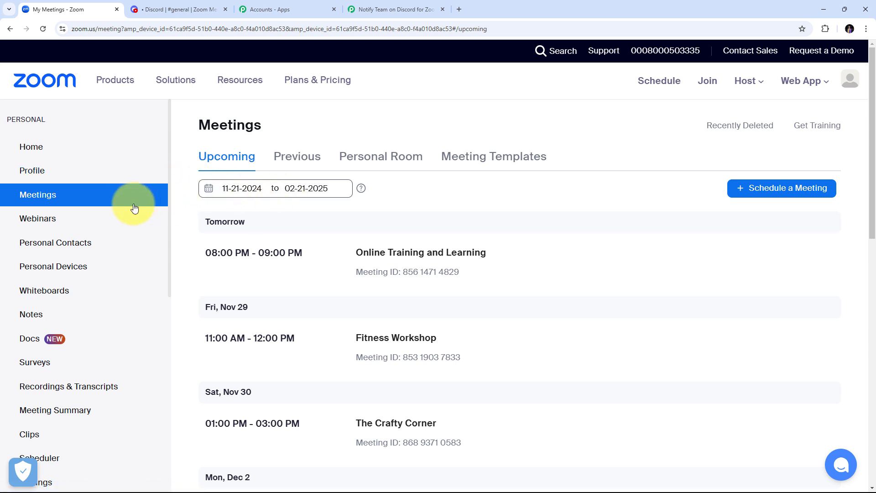
scroll(114, 226, down, 8)
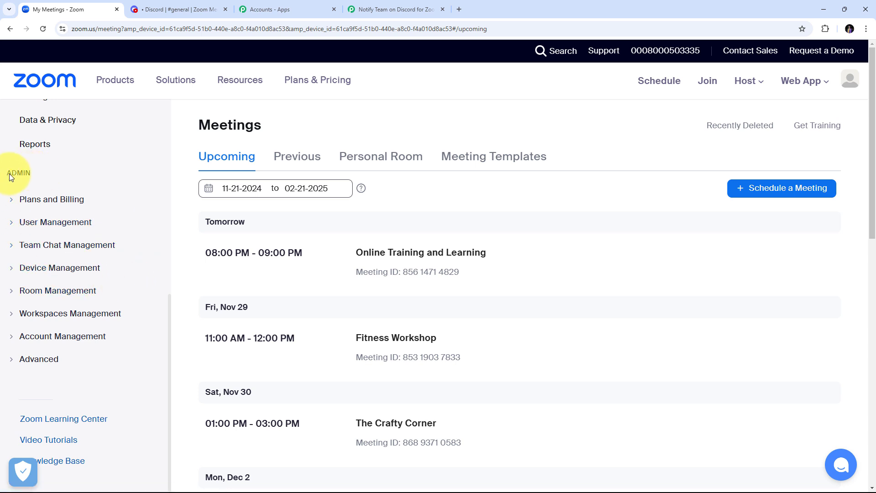
click(24, 365)
scroll(137, 301, down, 3)
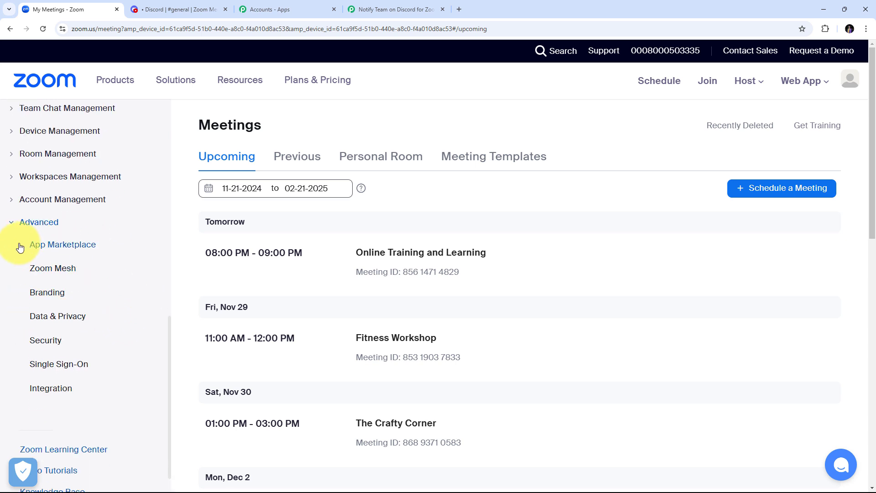
click(58, 251)
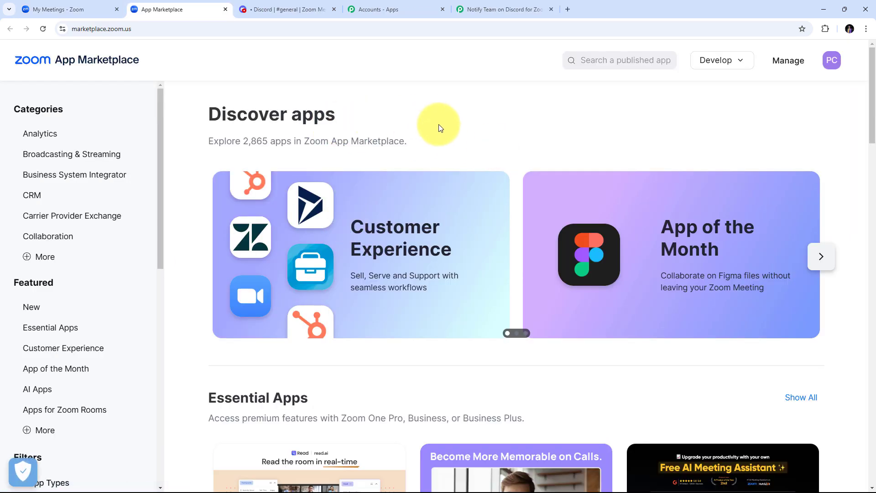
Build a new app of the General App type in the Zoom App Marketplace
click(728, 62)
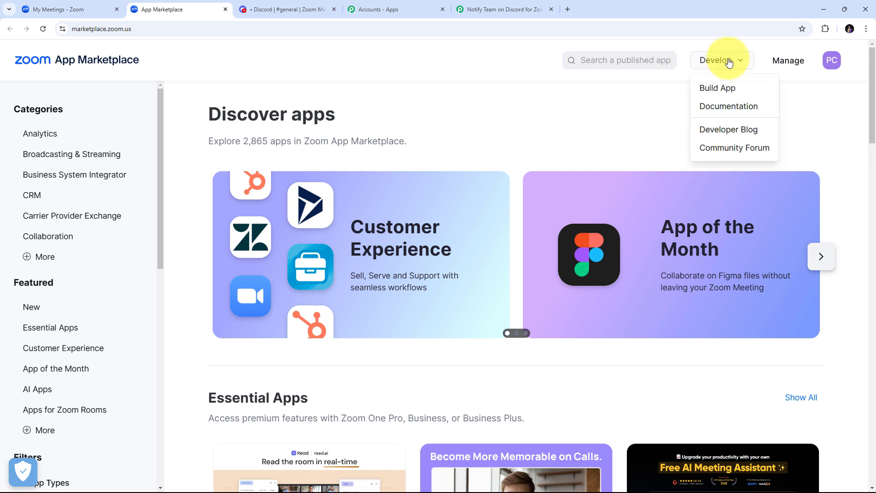
click(728, 91)
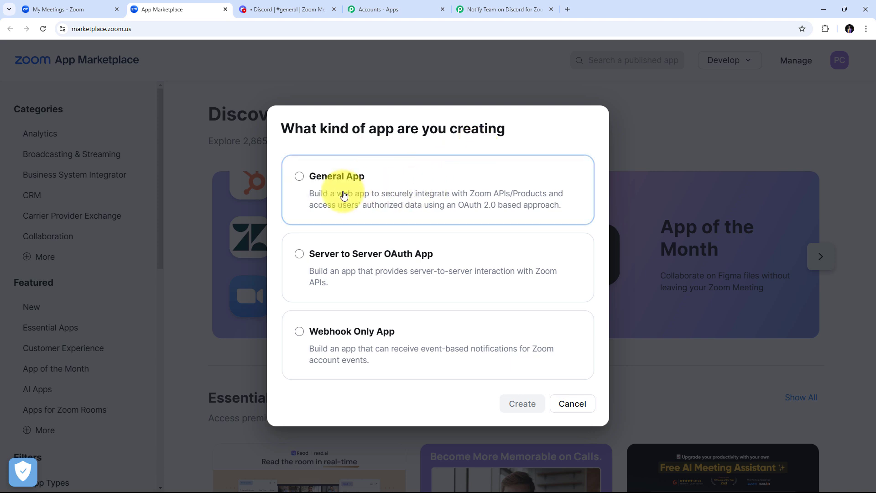
click(318, 185)
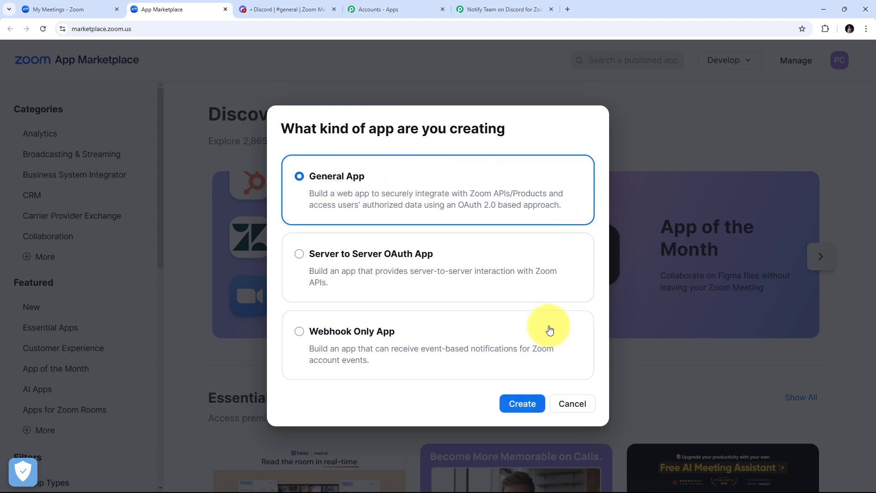
click(523, 404)
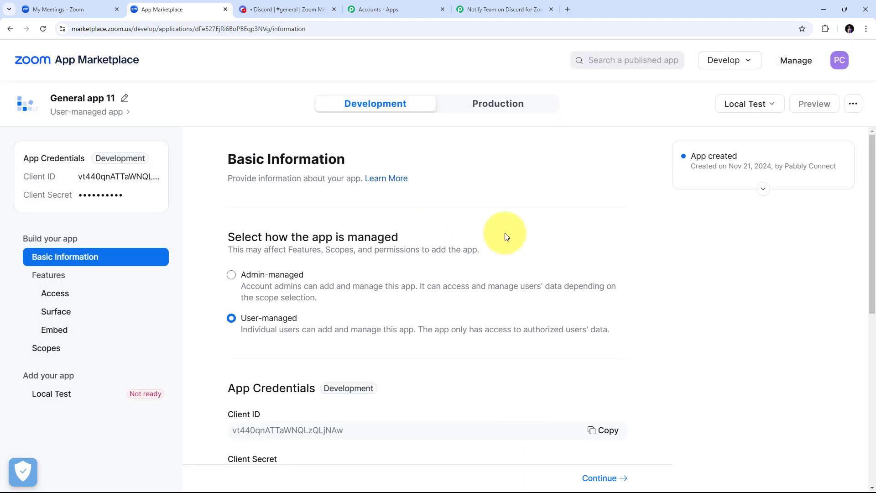
Open the step-by-step help guide linked in Pabbly Connect's Zoom connection instructions and find the OAuth redirect URL
scroll(518, 234, down, 7)
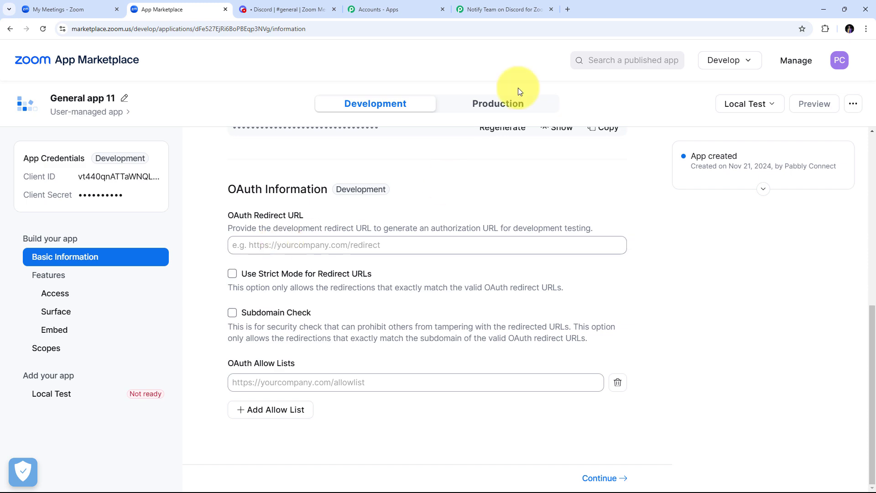
click(502, 9)
click(700, 374)
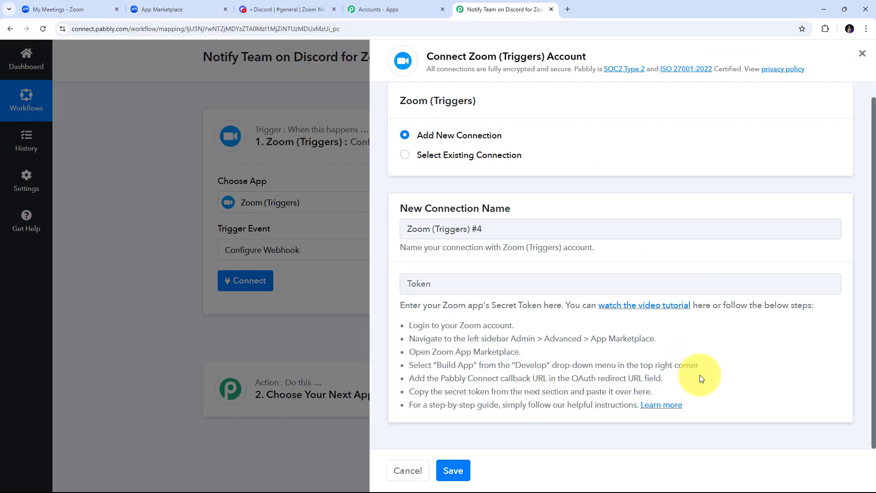
click(657, 410)
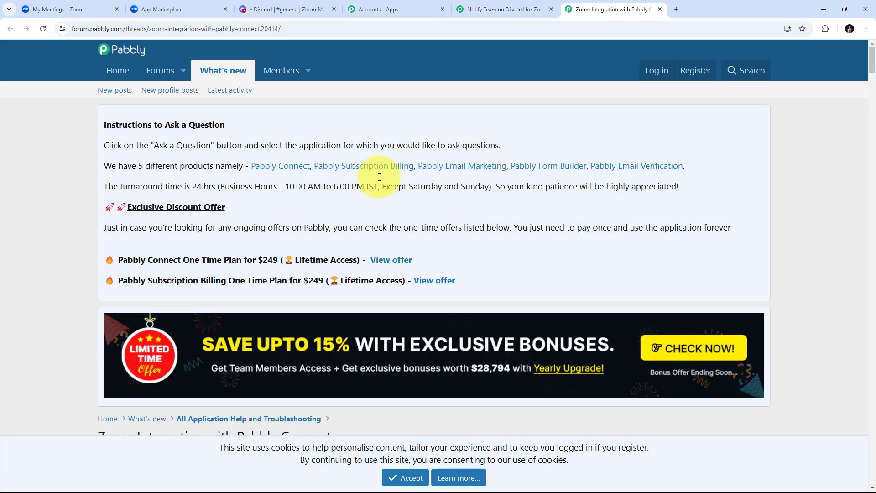
scroll(560, 189, down, 2)
scroll(559, 191, down, 15)
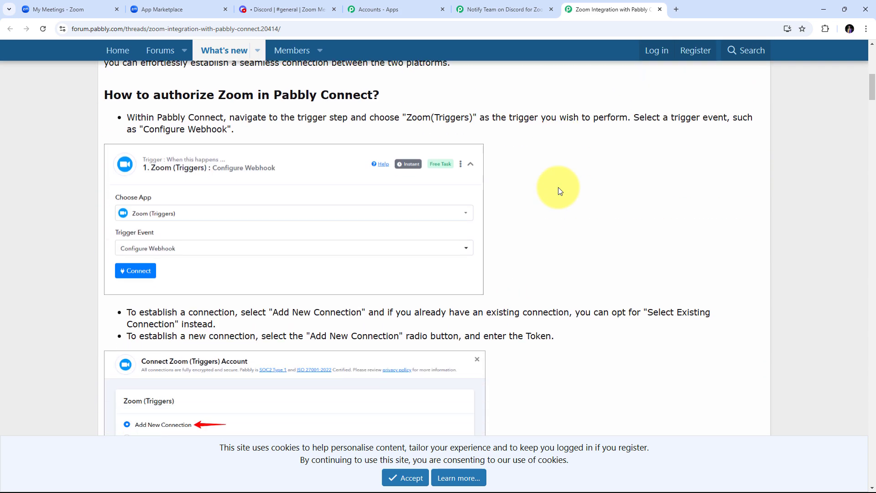
scroll(560, 190, down, 10)
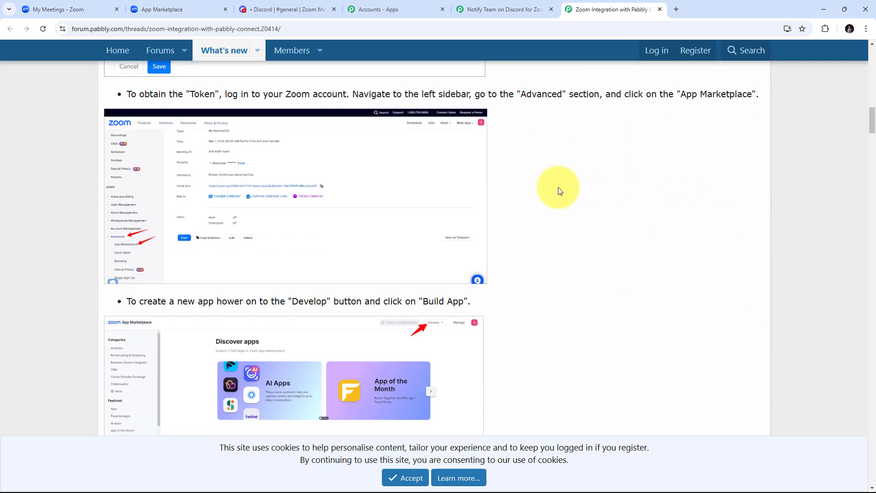
scroll(560, 191, down, 8)
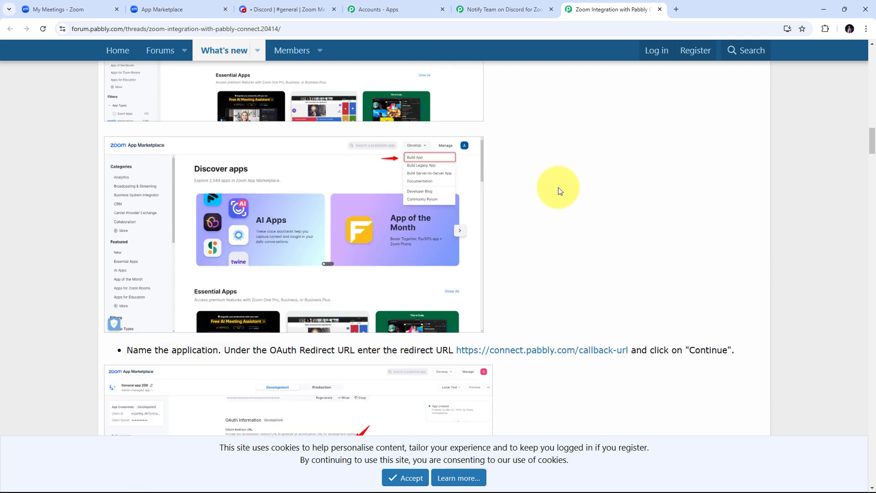
scroll(557, 187, down, 1)
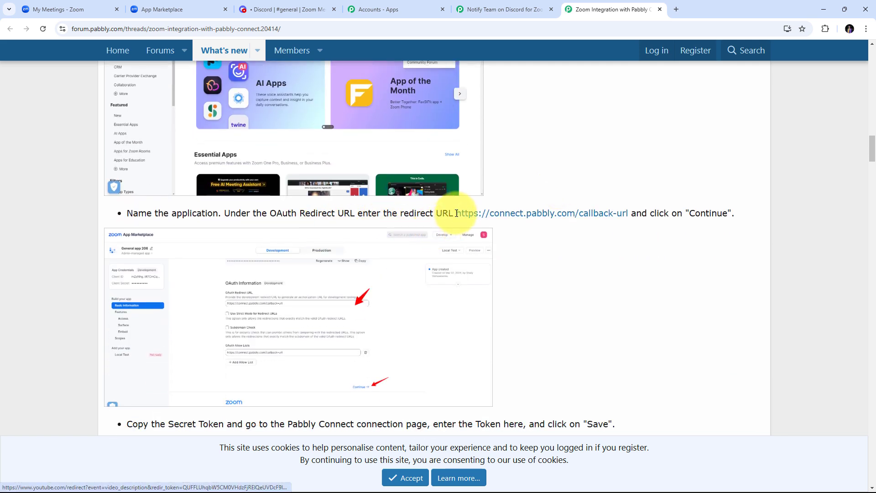
drag(456, 215, 629, 215)
key(ctrl+c)
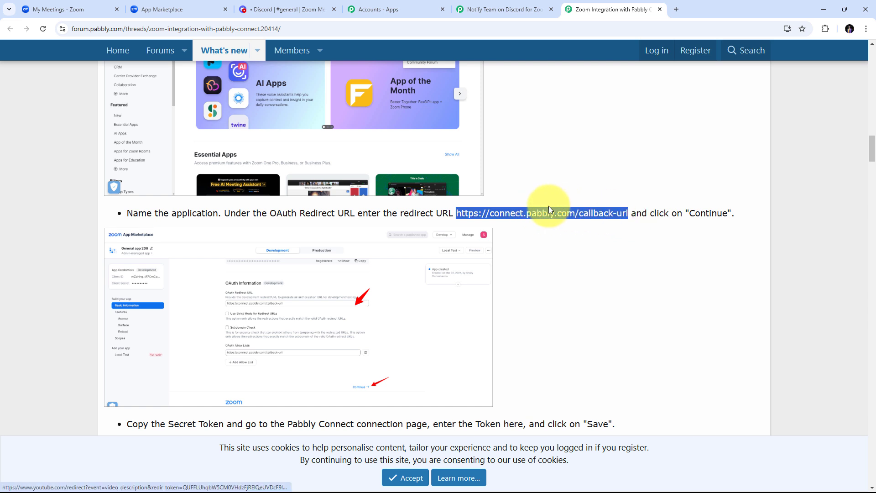
right_click(550, 216)
click(571, 319)
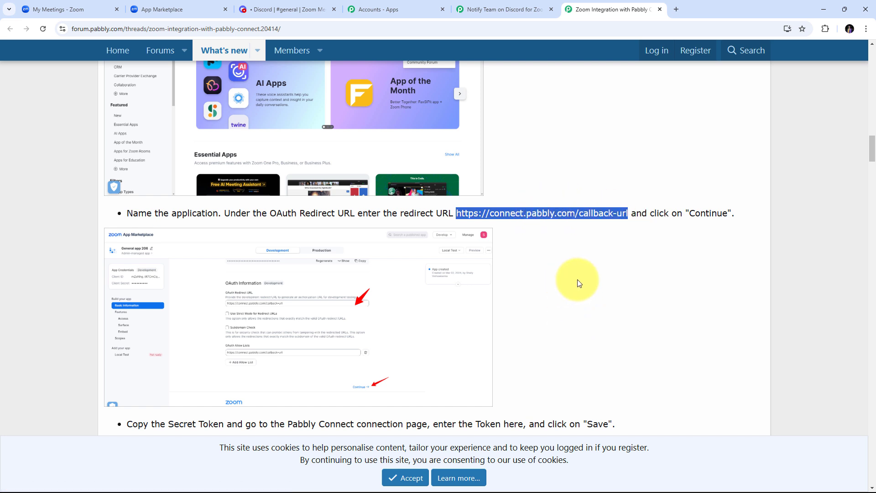
click(173, 11)
right_click(251, 248)
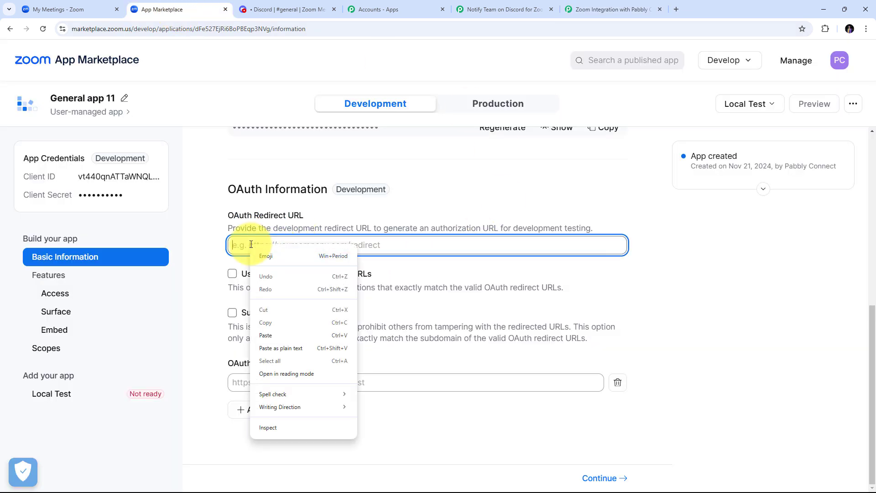
click(267, 335)
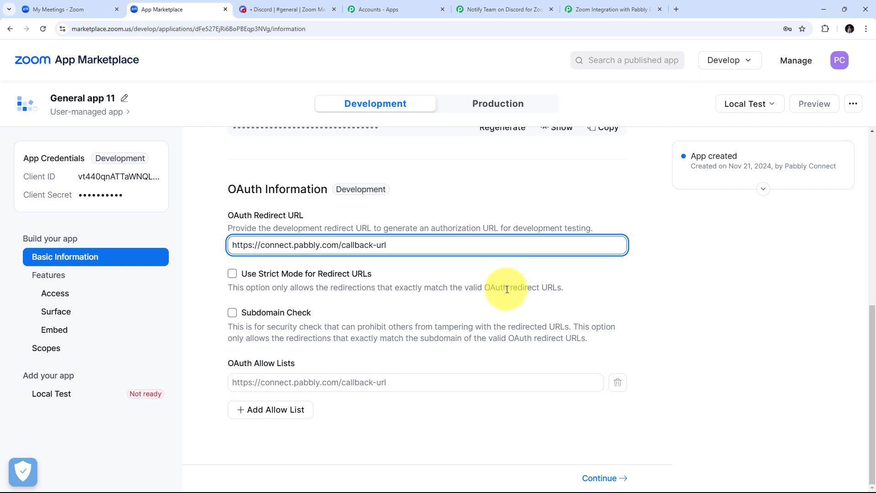
click(599, 479)
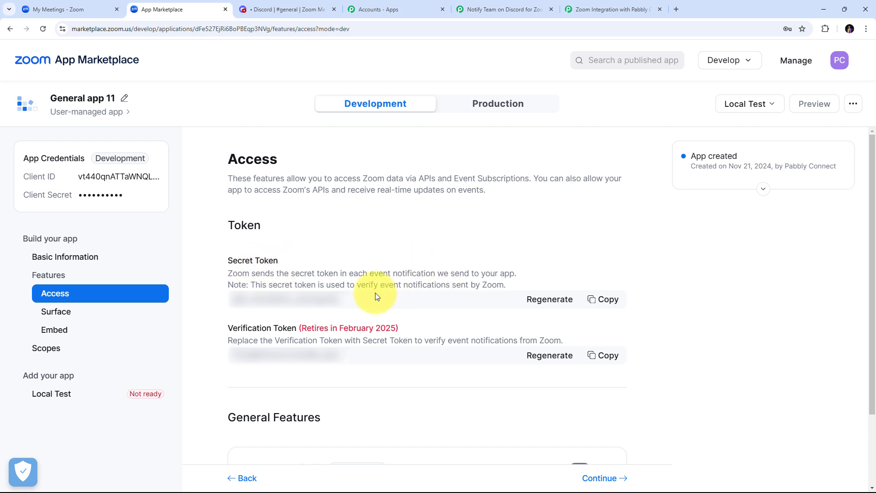
Copy the Zoom app's secret token into the token field of the new Pabbly Connect connection and save the connection
click(596, 302)
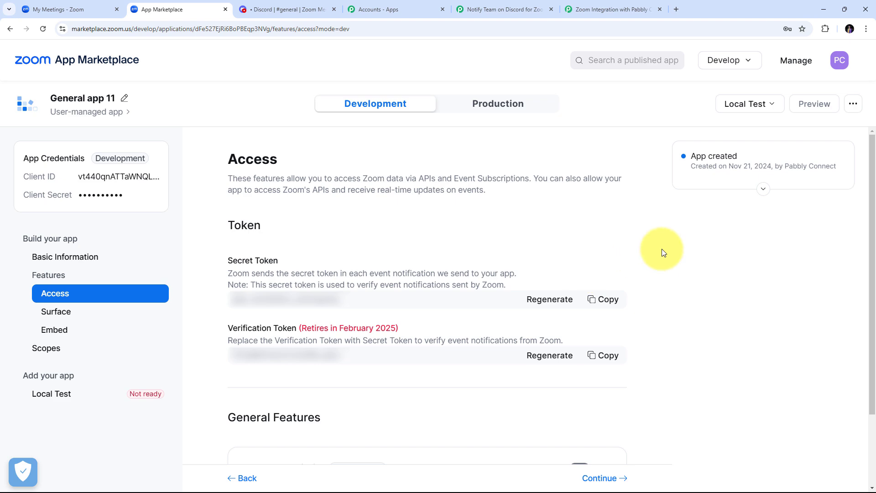
click(516, 9)
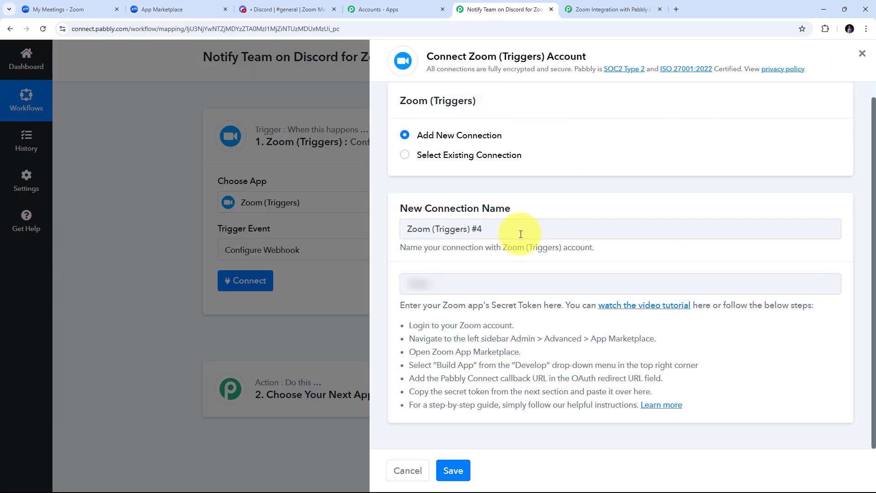
right_click(416, 285)
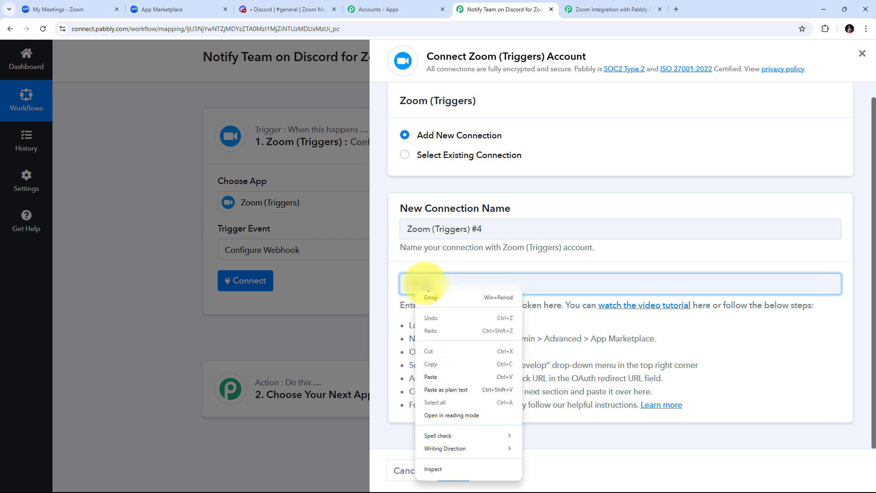
click(431, 377)
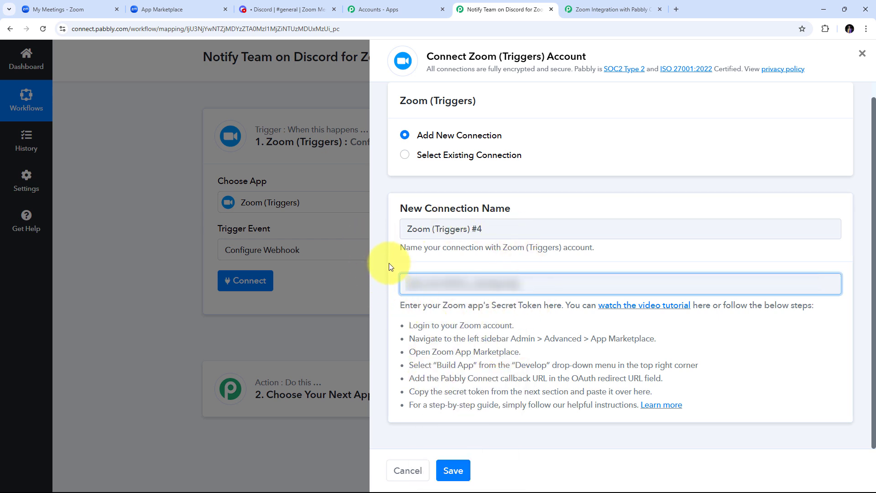
click(454, 471)
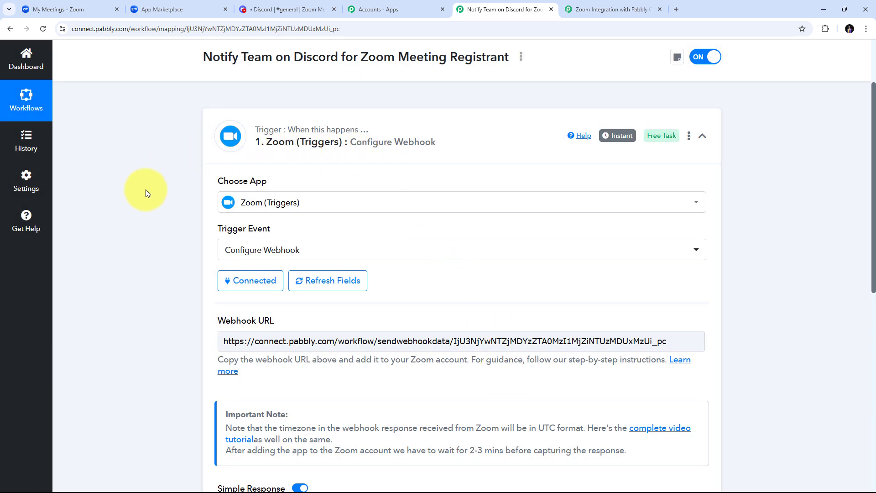
Copy the Zoom trigger's webhook URL from the workflow
scroll(146, 193, down, 1)
scroll(146, 193, down, 1)
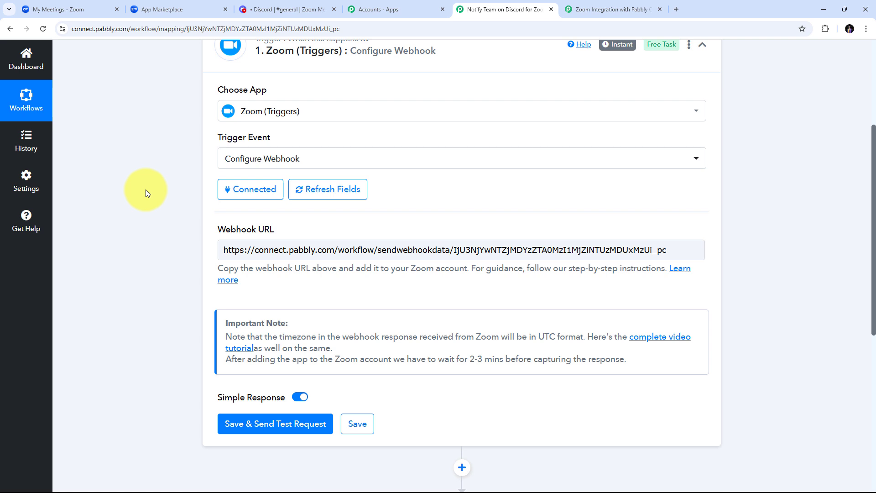
drag(214, 231, 283, 231)
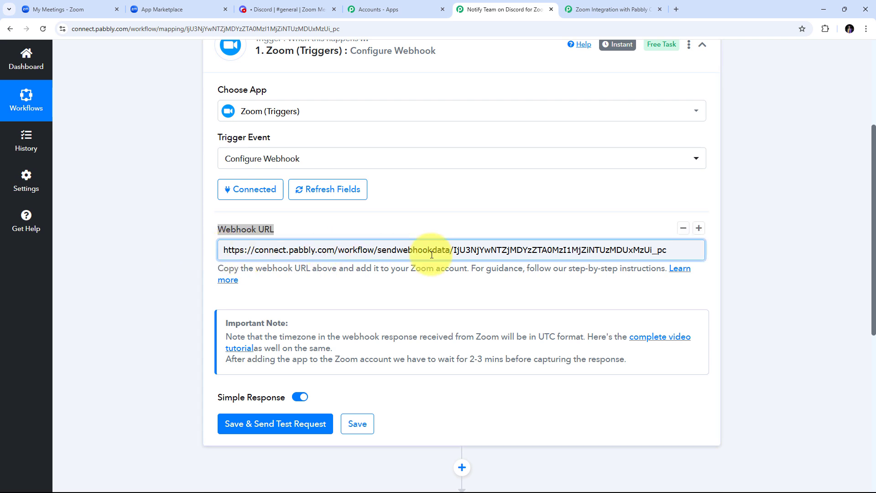
click(226, 250)
triple_click(223, 250)
right_click(456, 250)
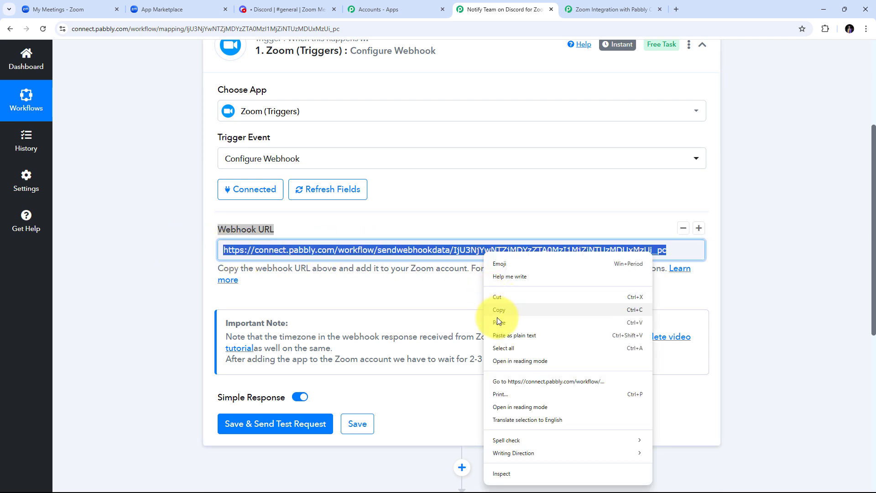
click(472, 310)
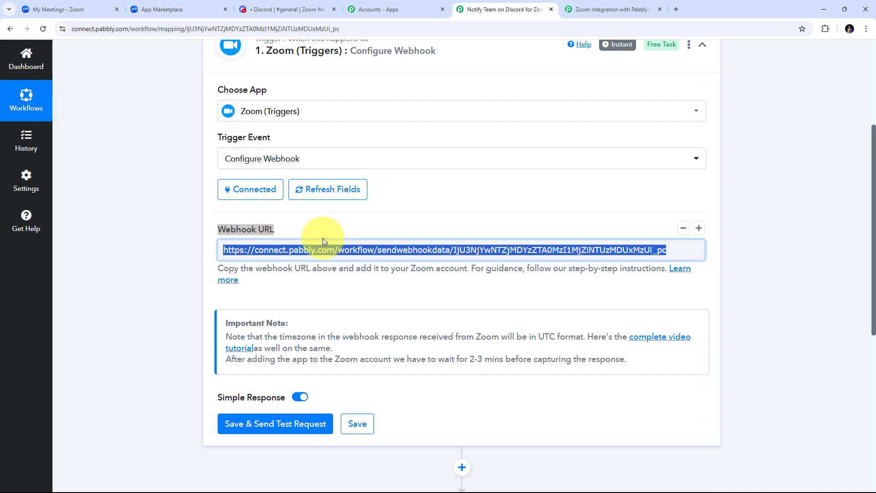
Enable Event Subscription in the Zoom app's general features and add a new event subscription
click(174, 10)
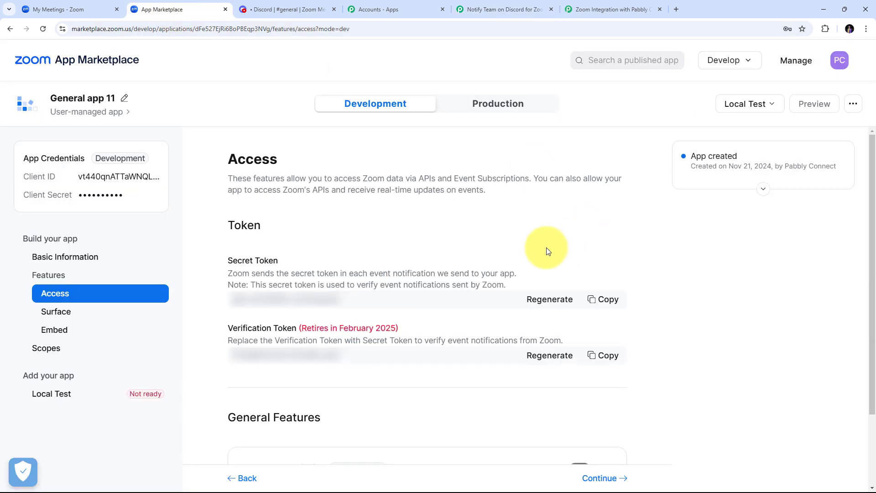
scroll(541, 241, down, 2)
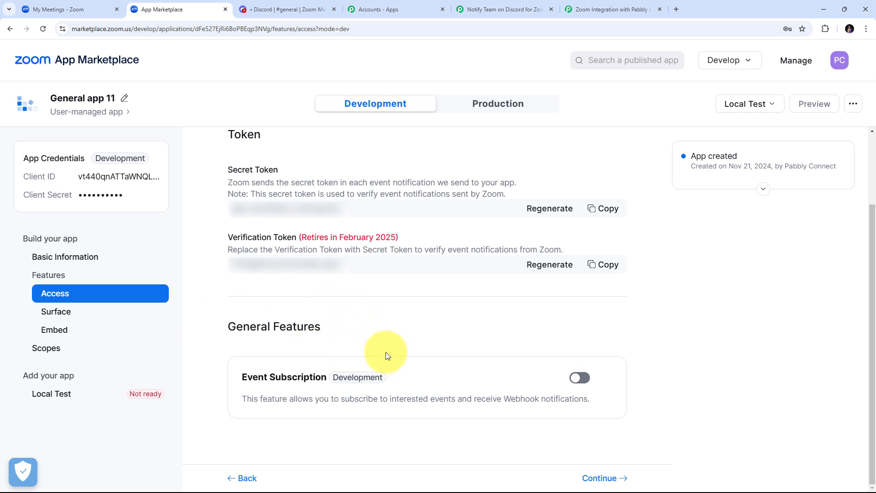
click(587, 383)
scroll(561, 292, down, 1)
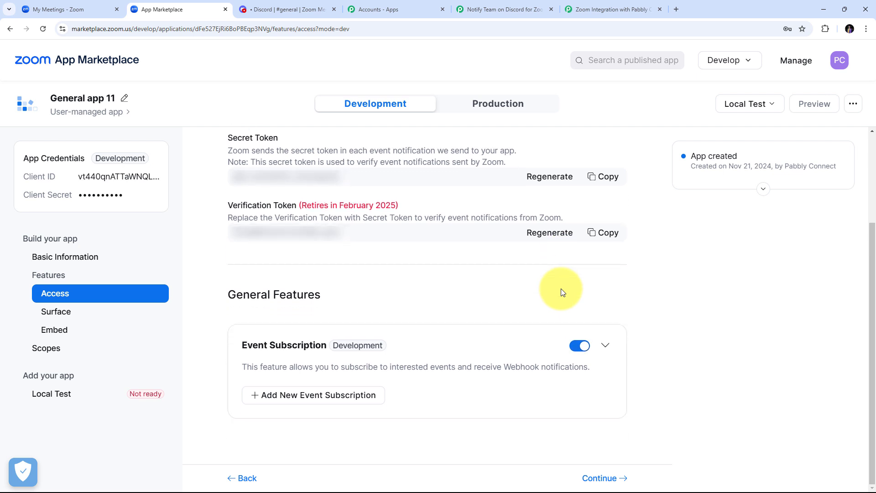
click(310, 400)
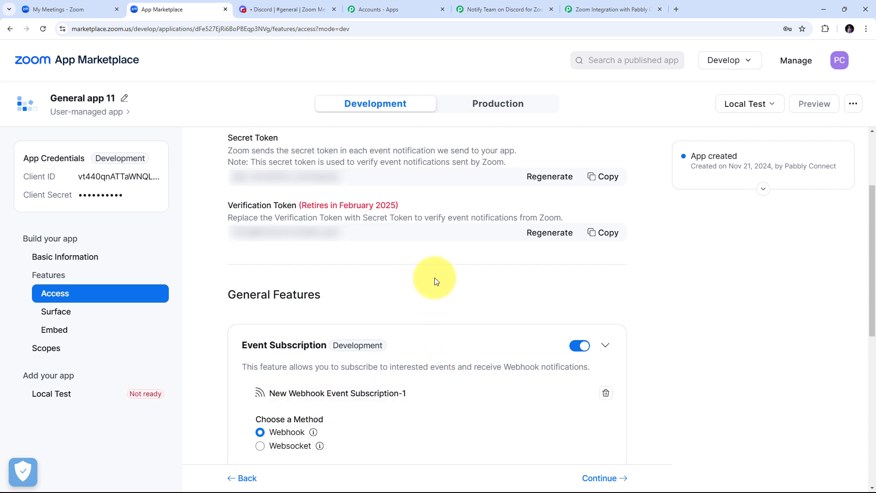
Name the new webhook event subscription "Pabbly Connect"
scroll(434, 278, down, 2)
scroll(434, 278, down, 2)
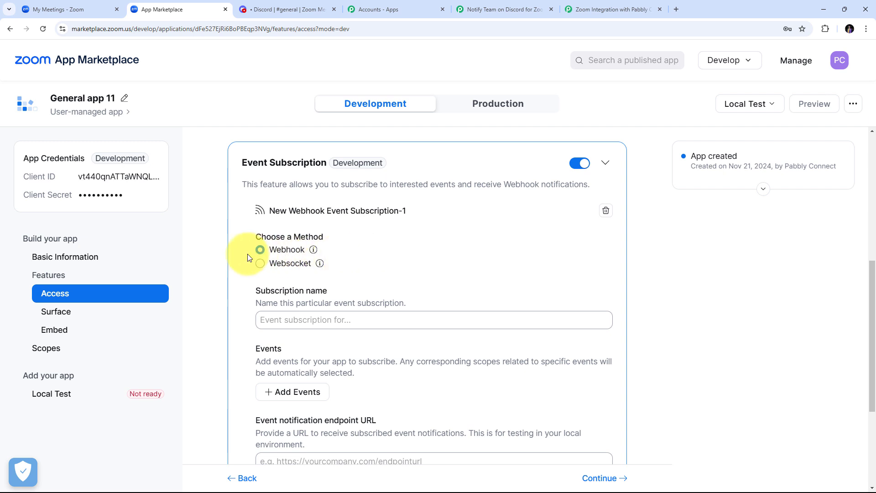
scroll(409, 249, down, 1)
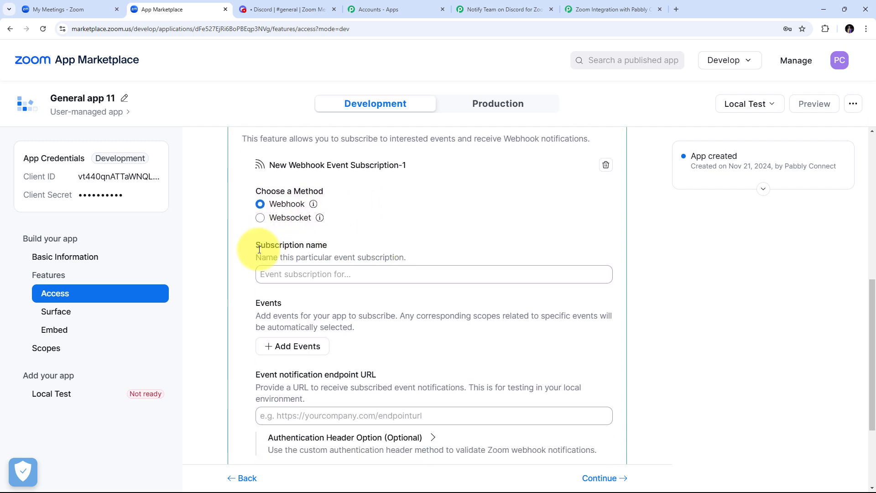
click(296, 275)
text(P)
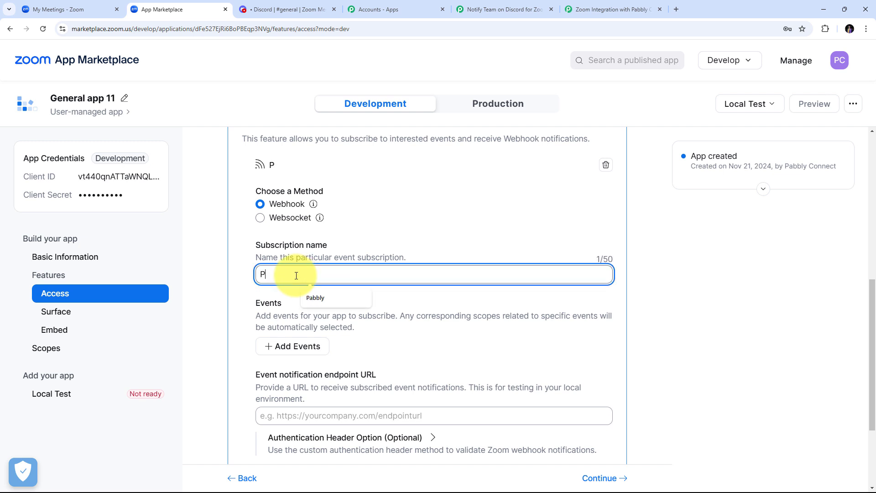
text(abbly Connect)
Add the Meeting event "Meeting Registration has been created" to the event subscription
scroll(351, 272, down, 1)
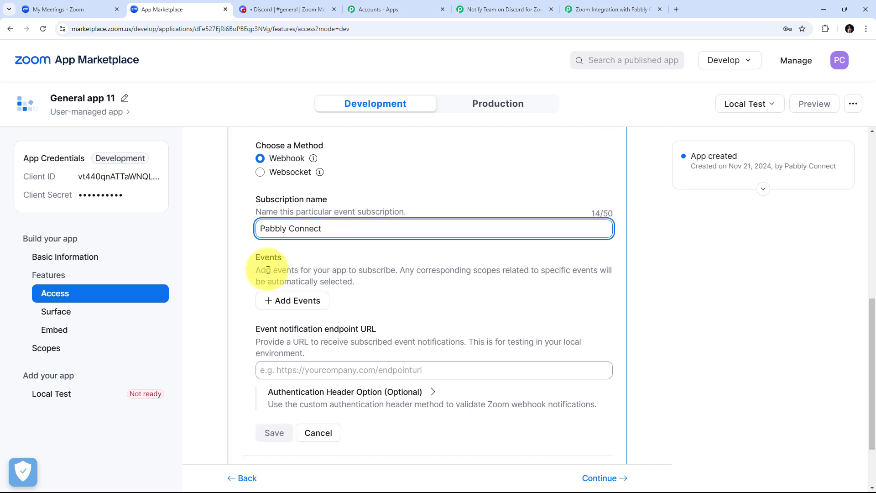
scroll(369, 263, down, 1)
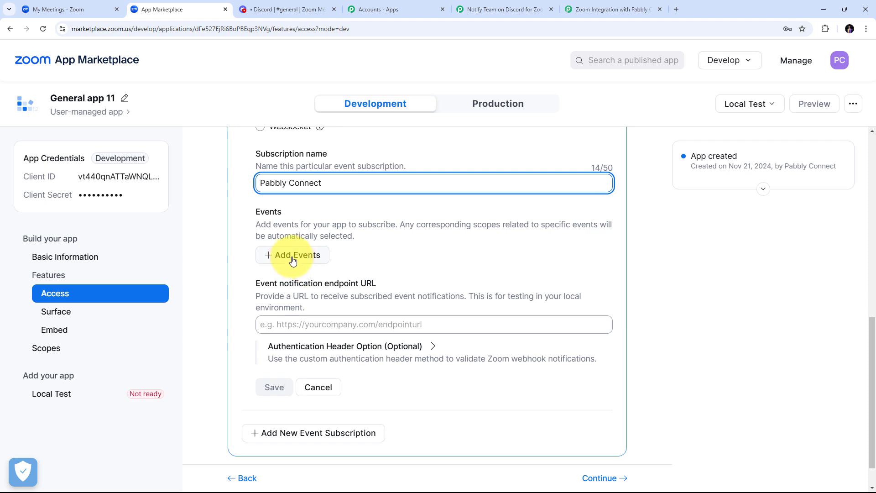
click(296, 256)
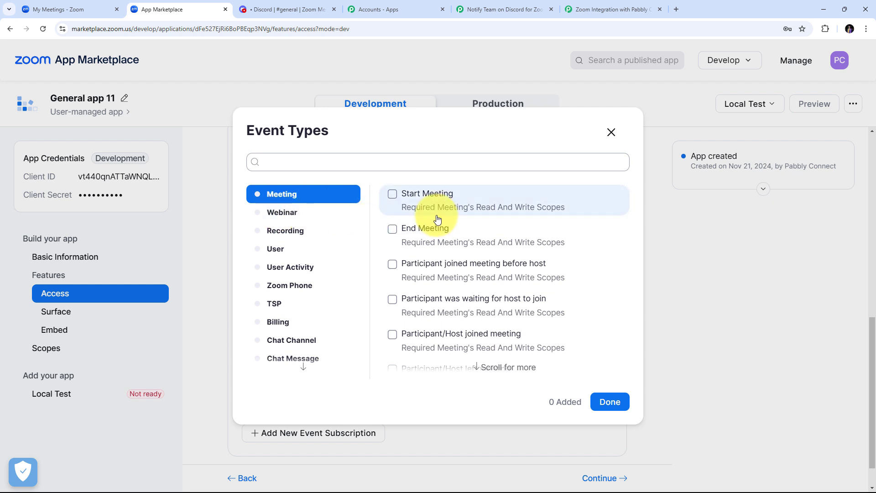
scroll(465, 235, down, 10)
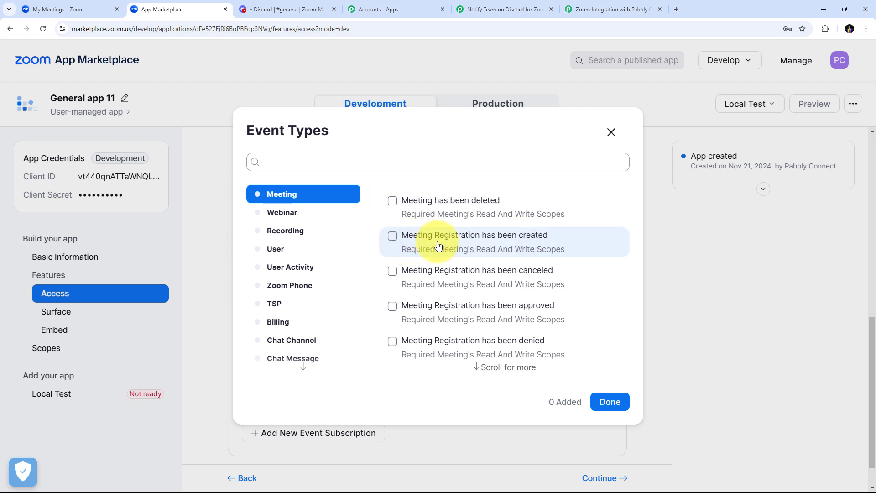
click(394, 238)
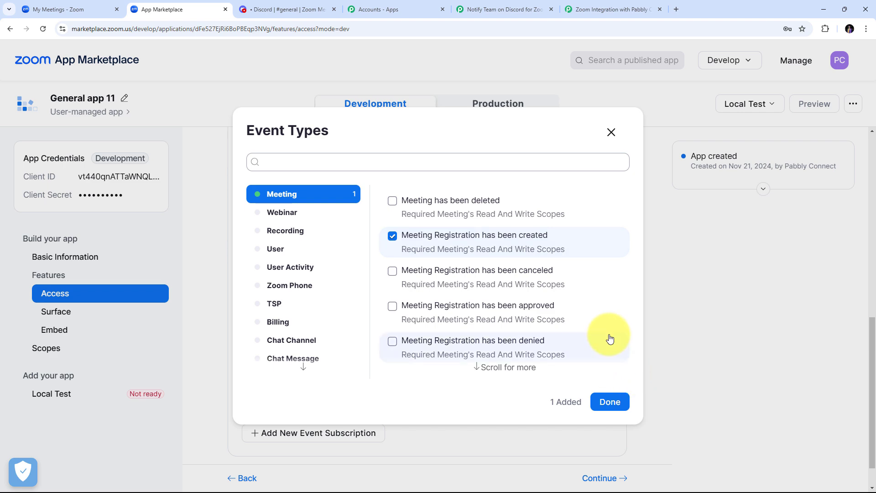
click(610, 402)
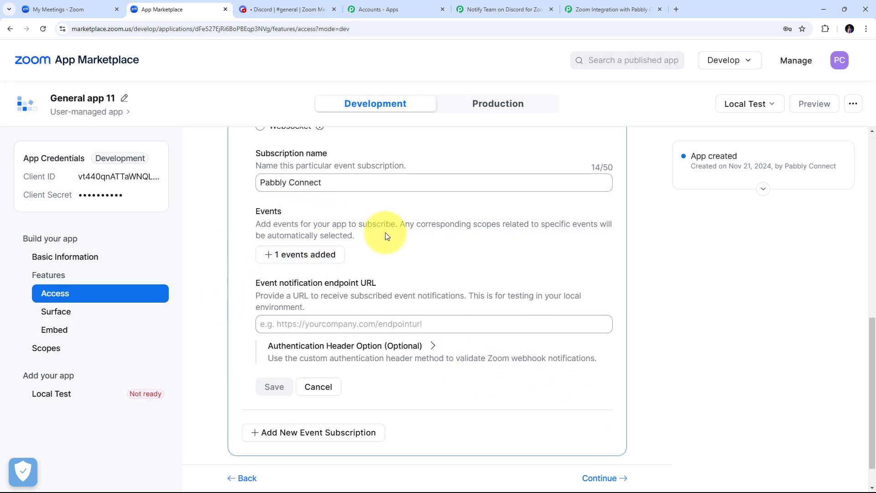
scroll(374, 235, down, 1)
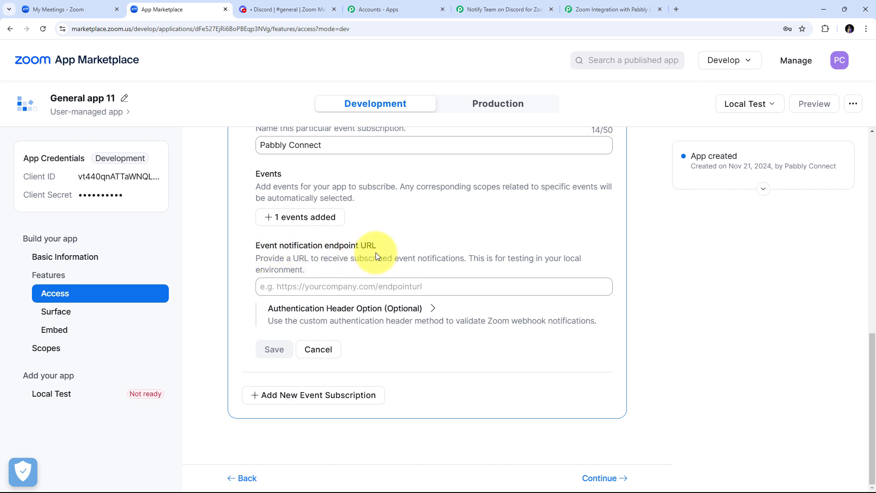
Paste the copied webhook URL as the event notification endpoint URL and save the "Pabbly Connect" event subscription
right_click(289, 289)
click(315, 378)
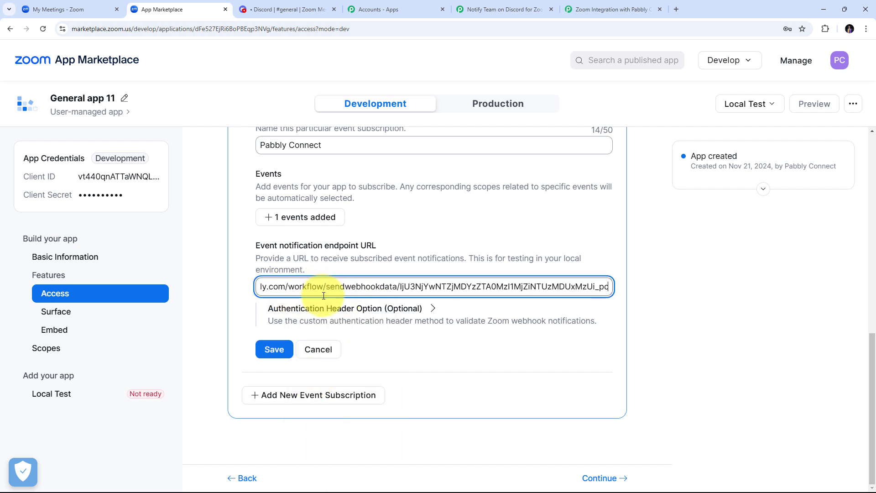
scroll(371, 301, up, 2)
scroll(372, 294, down, 2)
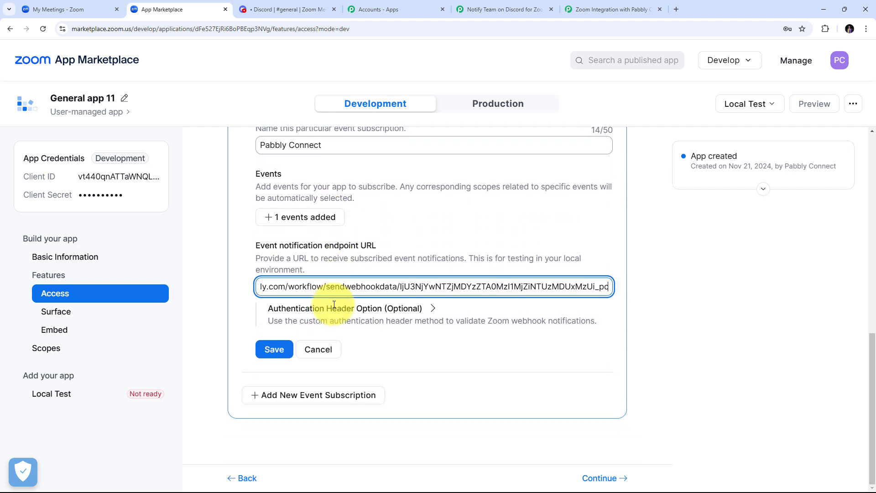
click(274, 350)
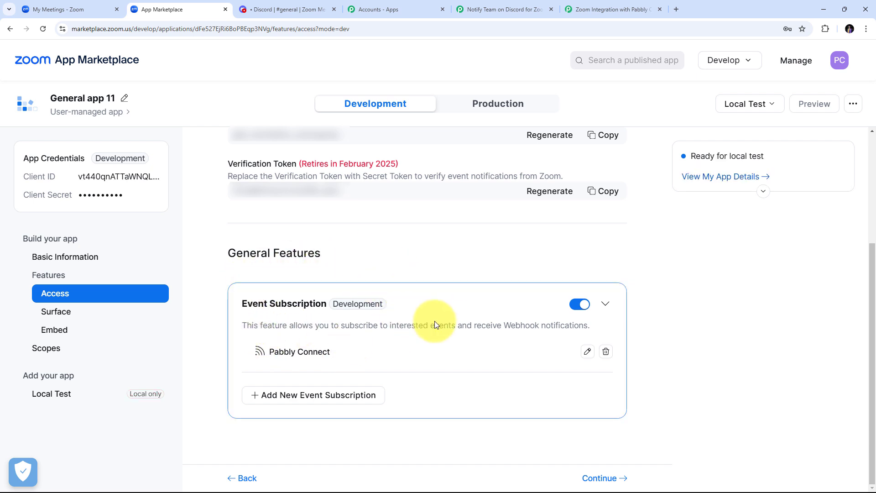
Continue through the Surface, Embed and Scopes pages to Local Test, keeping the existing settings
click(599, 478)
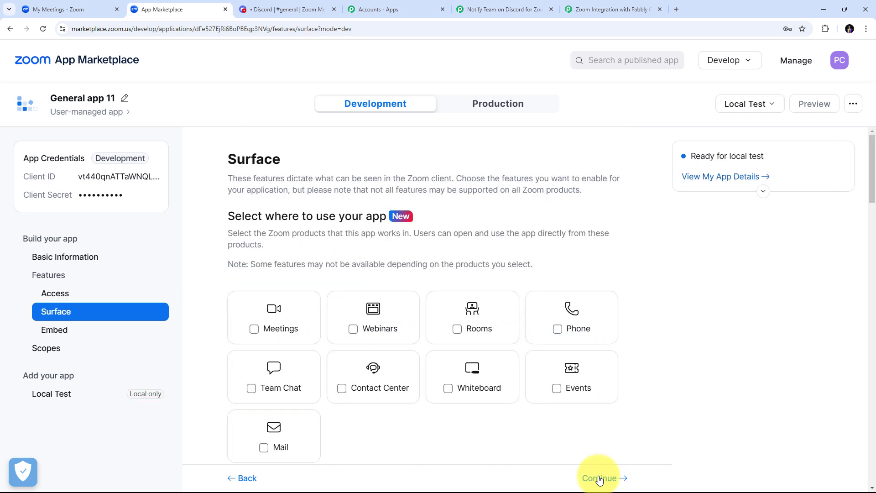
click(599, 478)
click(599, 479)
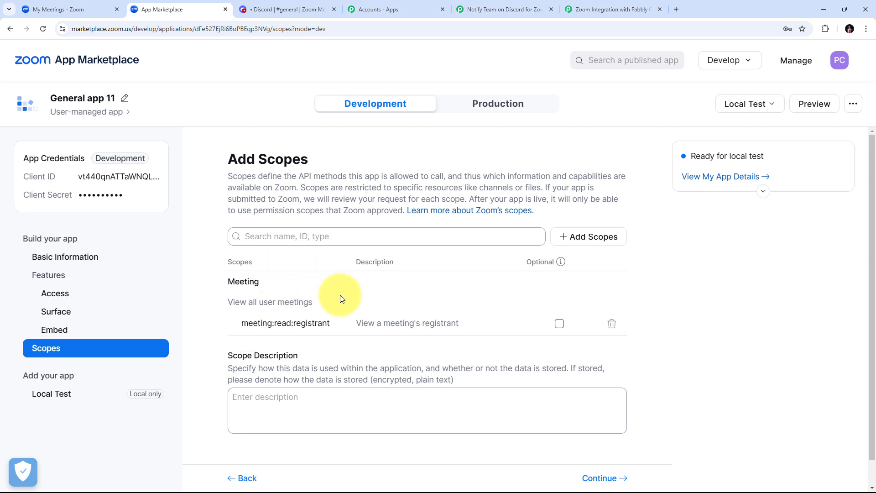
scroll(341, 320, down, 1)
click(599, 477)
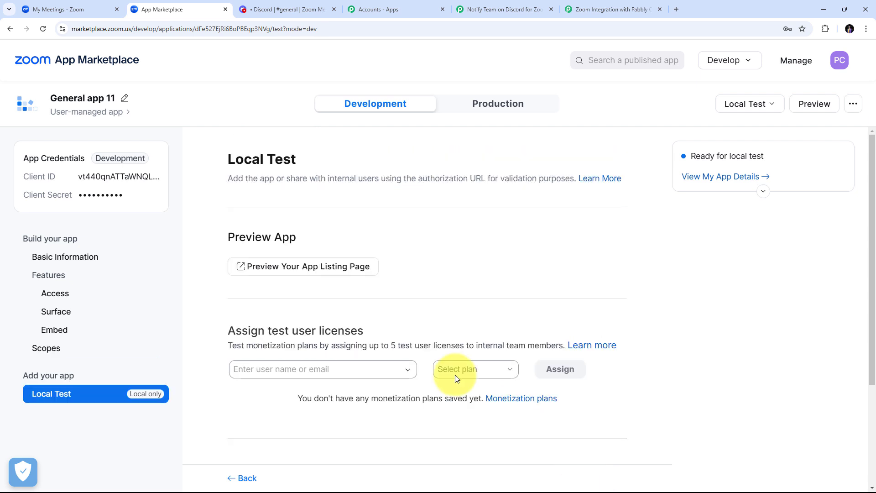
Add the app to the Zoom account, allowing use of shared access permissions, and return to its Local Test page
scroll(486, 266, down, 3)
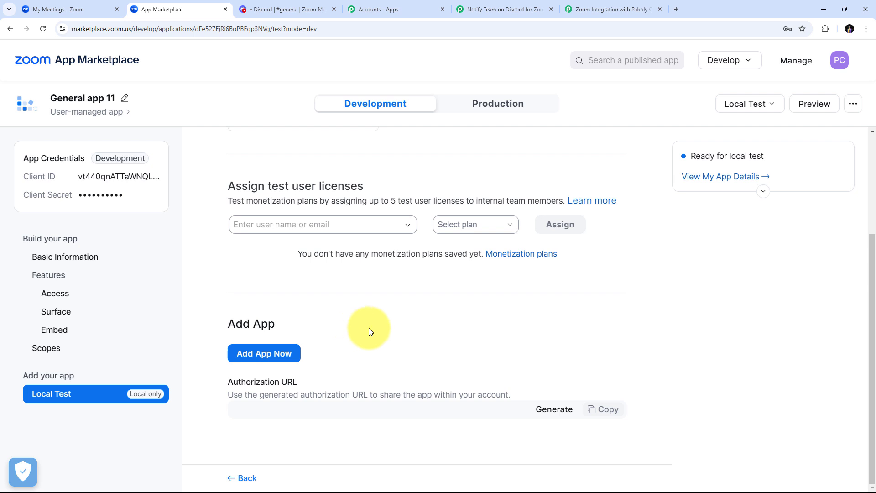
click(255, 359)
scroll(496, 266, down, 1)
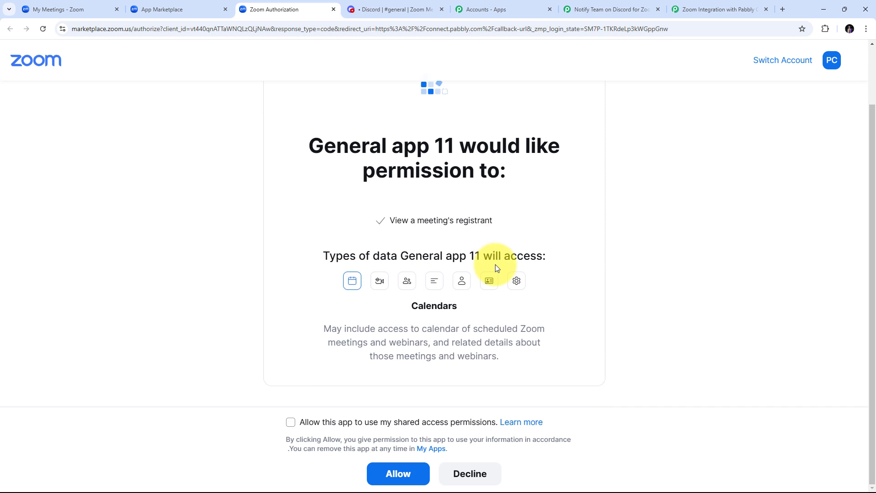
click(290, 421)
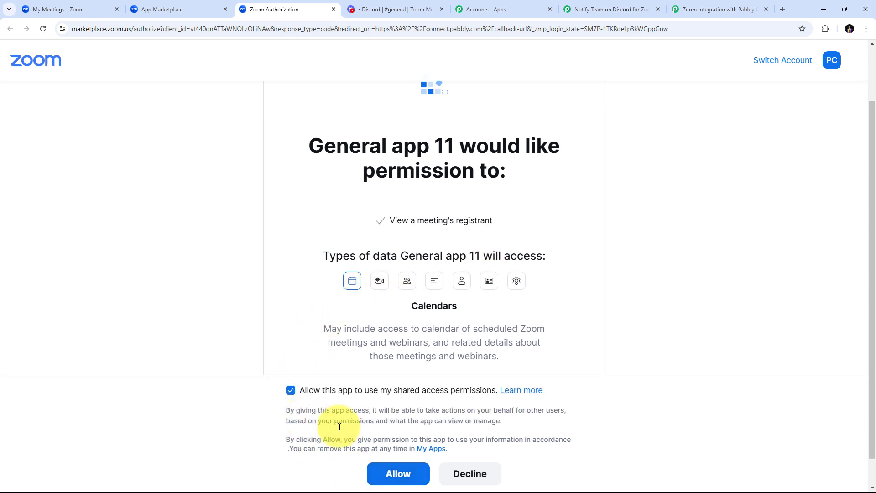
click(391, 472)
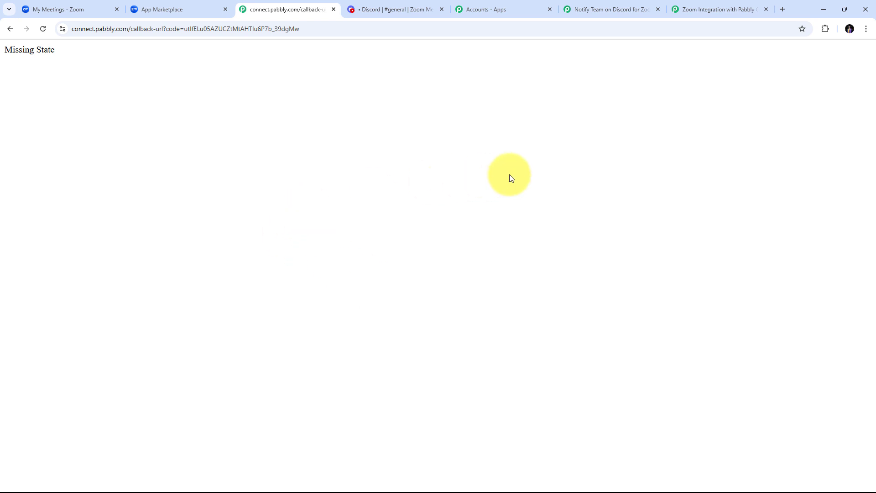
click(179, 10)
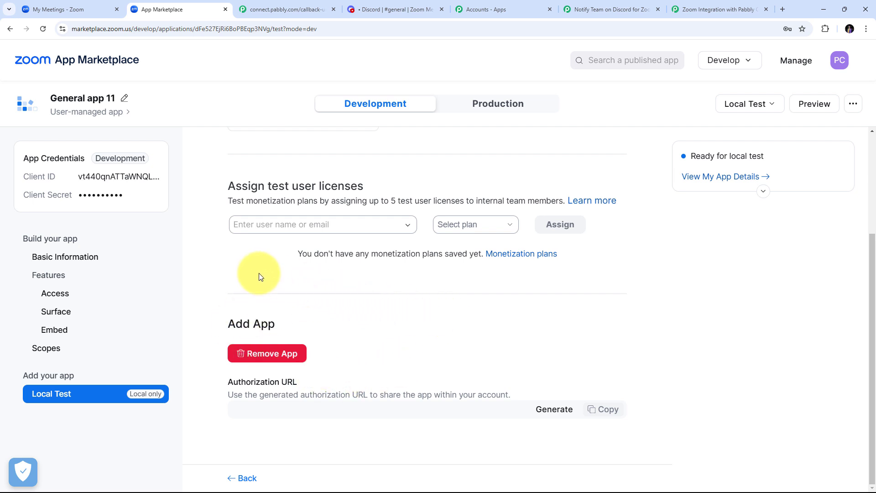
Switch to the Pabbly Connect workflow and save the Zoom trigger with a test request to start capturing a webhook response
click(598, 9)
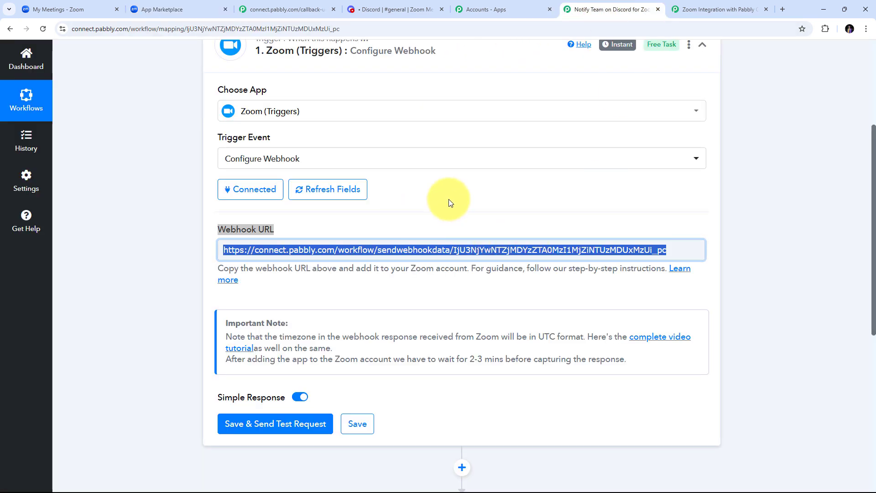
scroll(448, 199, down, 4)
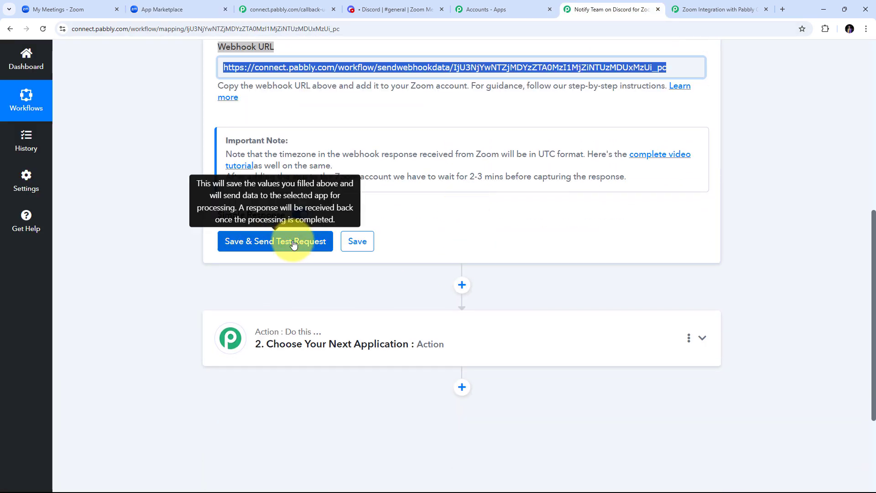
click(293, 244)
click(440, 238)
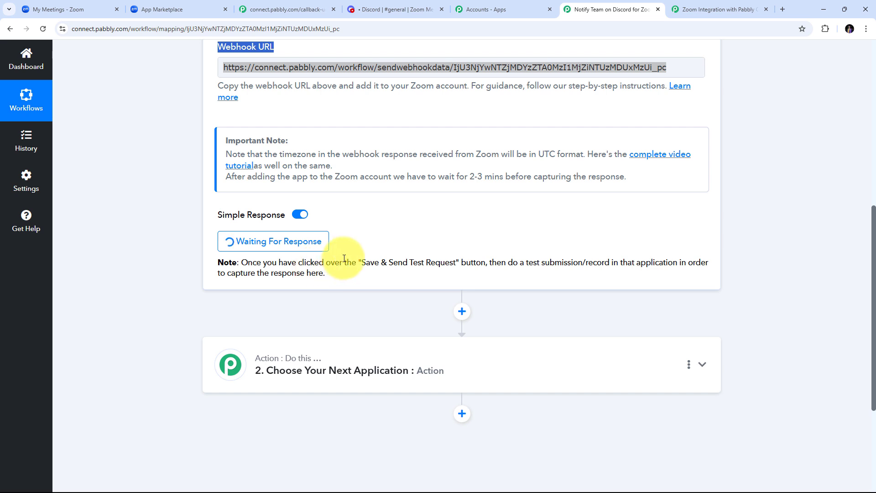
Switch to Zoom's upcoming meetings and open the registration link of the "Online Training and Learning" meeting
click(59, 6)
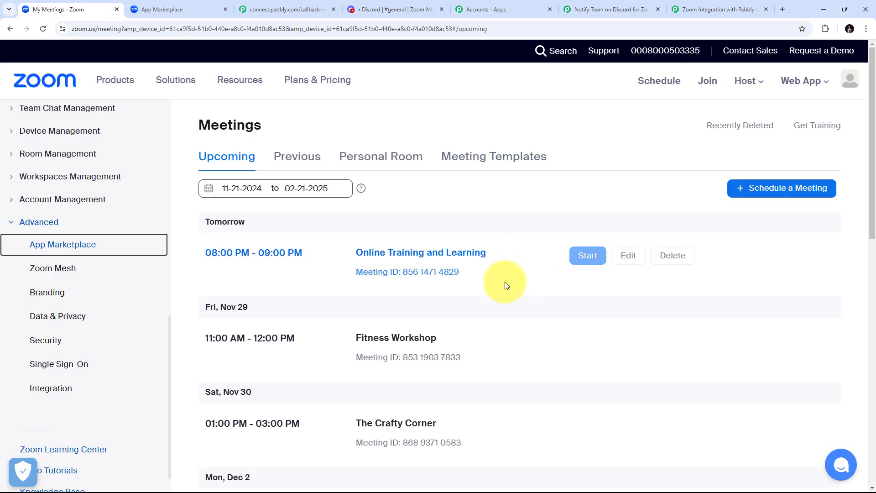
scroll(411, 255, down, 3)
scroll(410, 278, up, 3)
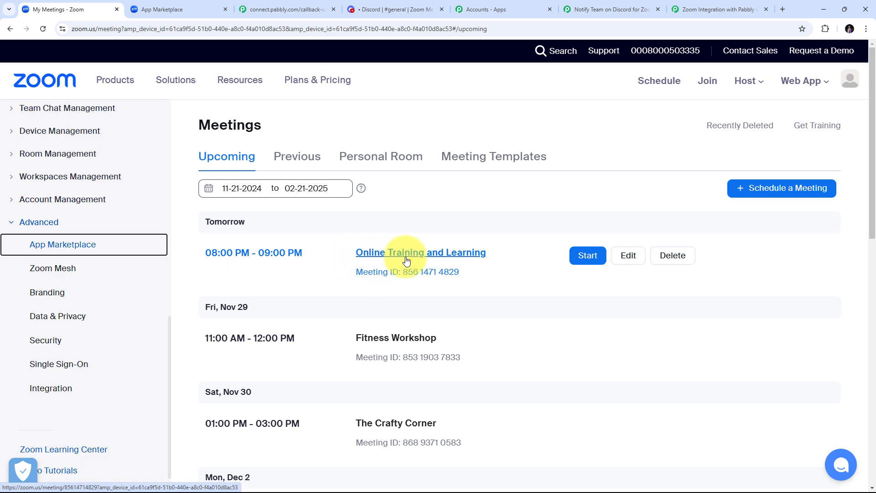
click(430, 254)
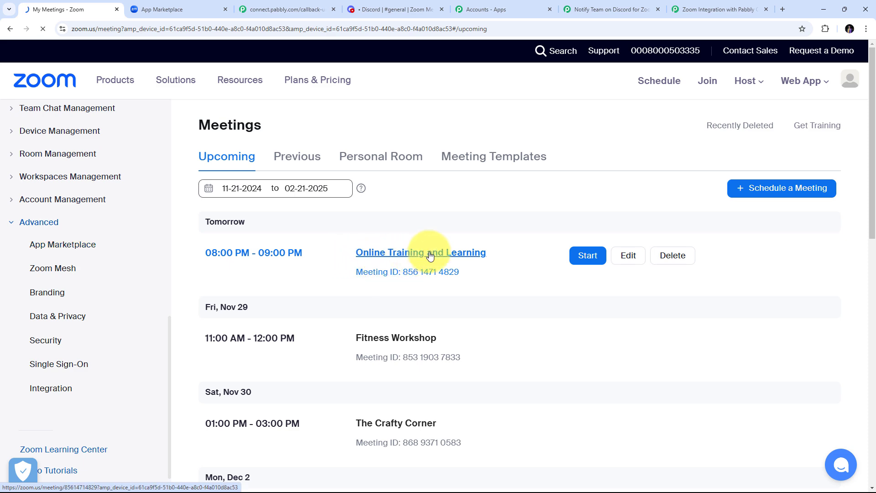
scroll(579, 216, down, 1)
scroll(233, 267, up, 1)
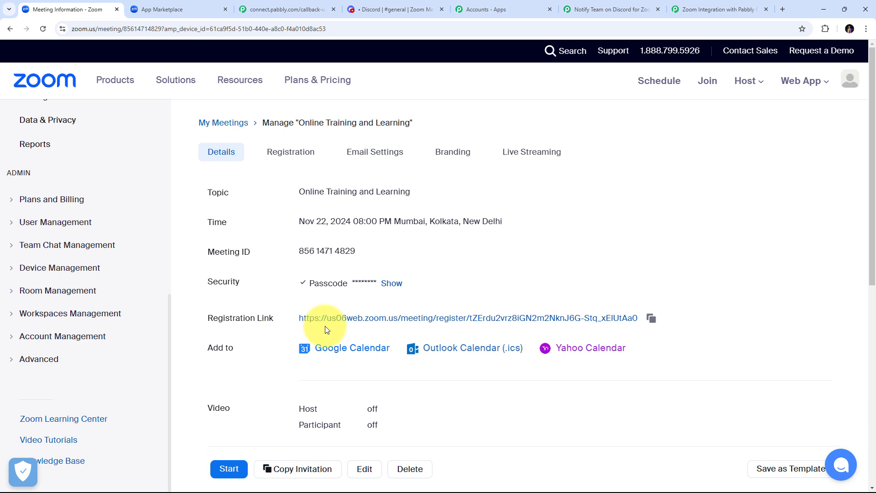
click(369, 322)
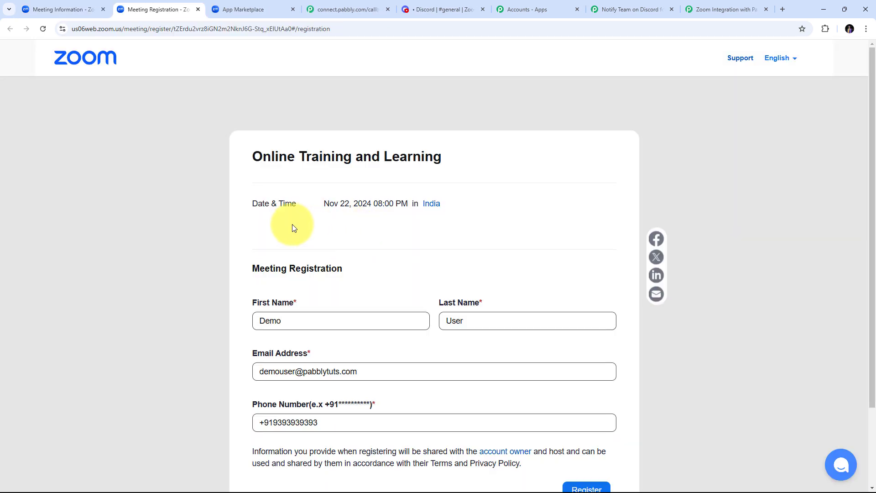
Review the meeting registration form's date, first name, last name, email address and phone number
scroll(223, 244, down, 3)
scroll(222, 244, up, 3)
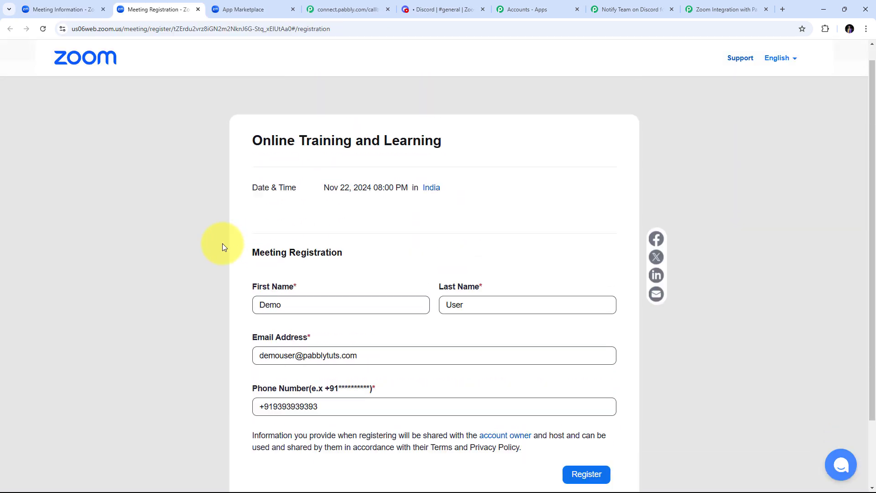
scroll(631, 291, down, 1)
scroll(630, 291, down, 2)
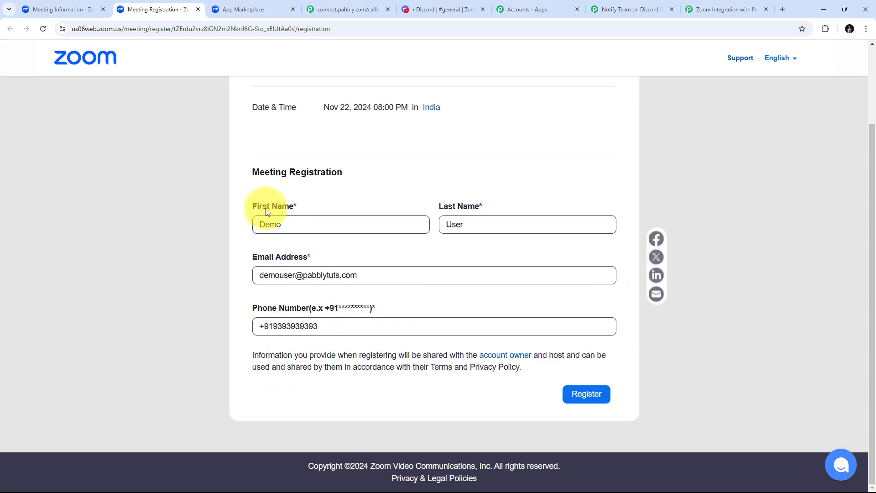
drag(302, 222, 251, 223)
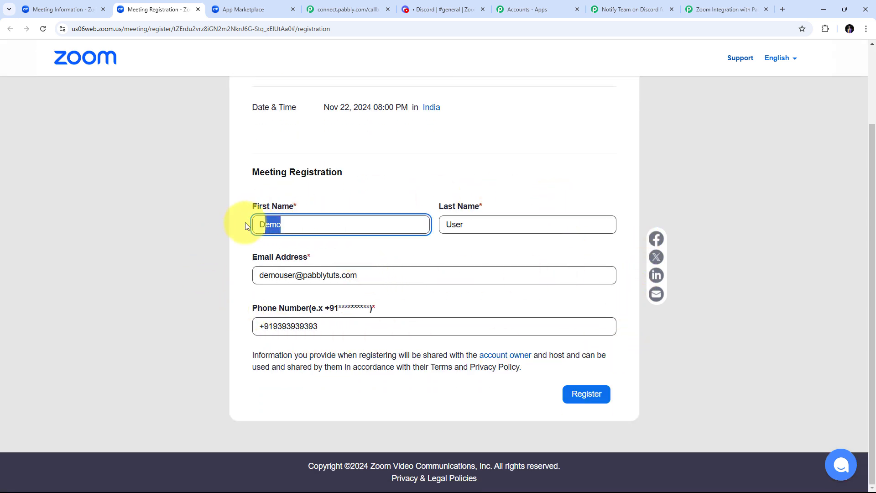
drag(519, 221, 398, 222)
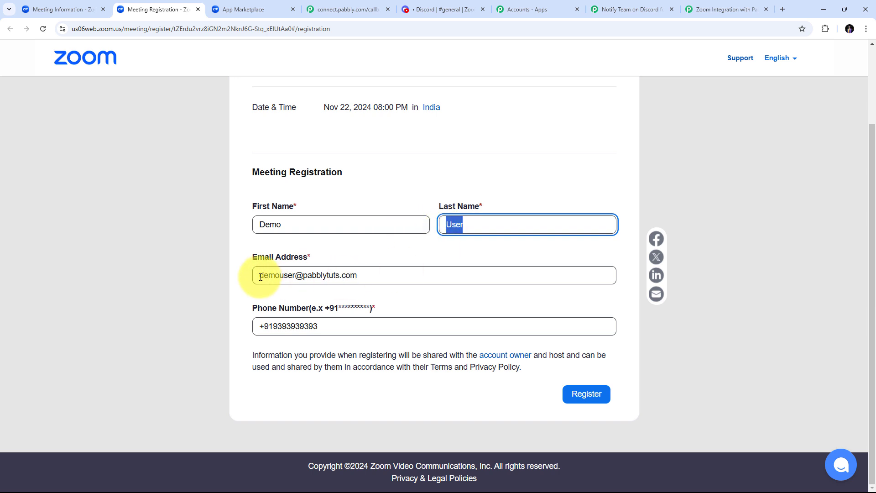
drag(401, 279, 188, 272)
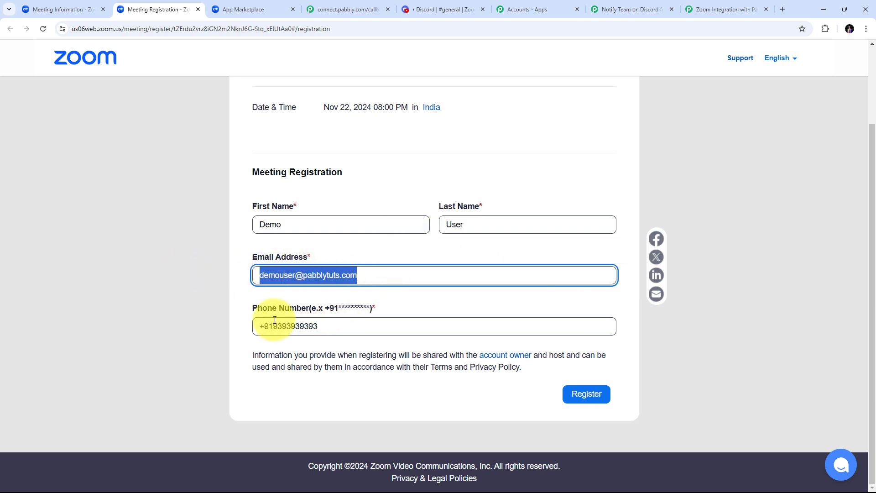
drag(333, 326, 235, 319)
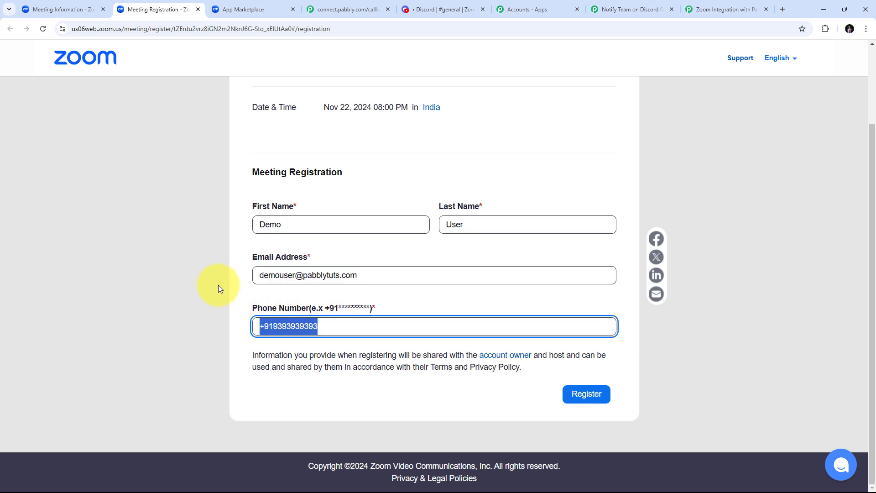
scroll(221, 287, up, 2)
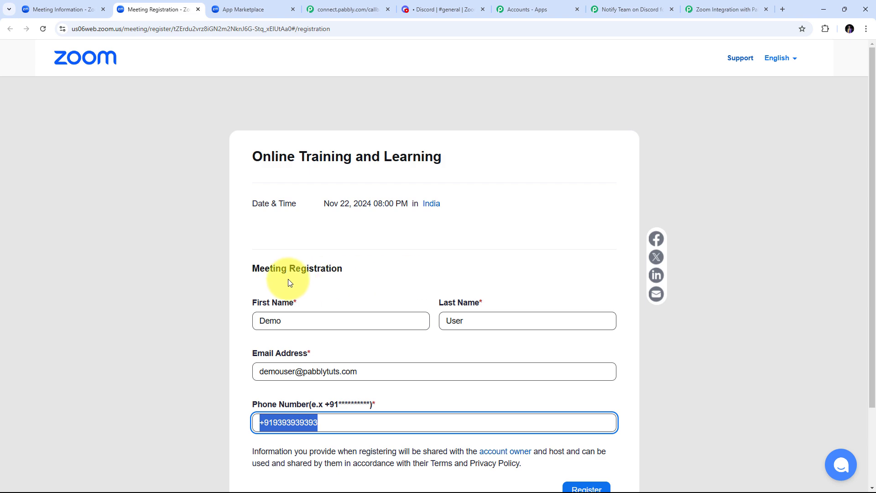
scroll(249, 274, down, 1)
click(353, 226)
scroll(352, 226, down, 1)
scroll(352, 225, up, 2)
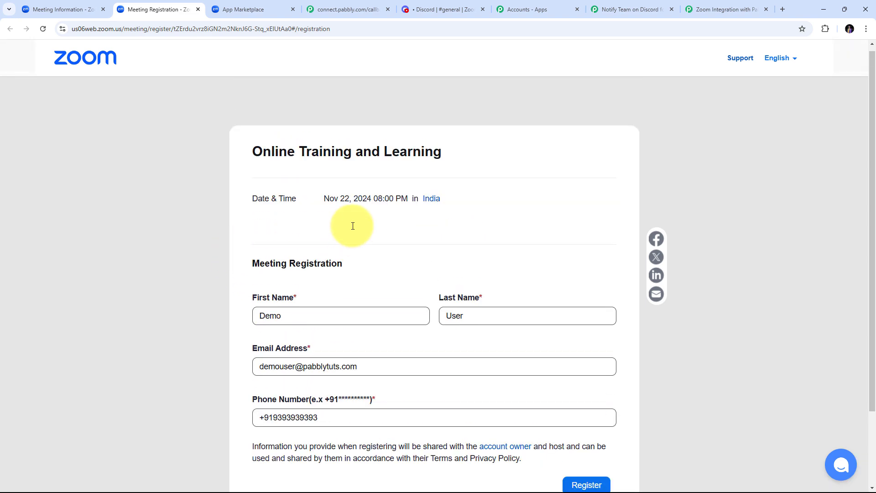
Submit the prefilled registration for the "Online Training and Learning" meeting
scroll(351, 225, down, 1)
scroll(353, 229, down, 1)
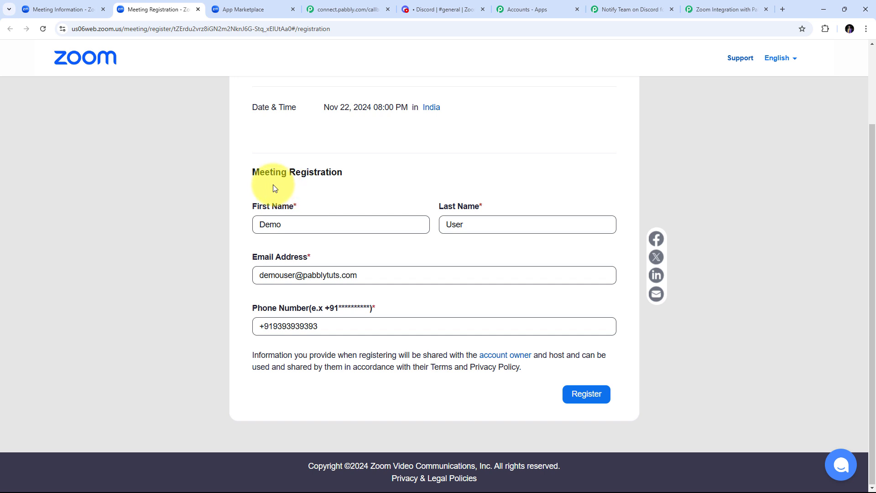
click(587, 396)
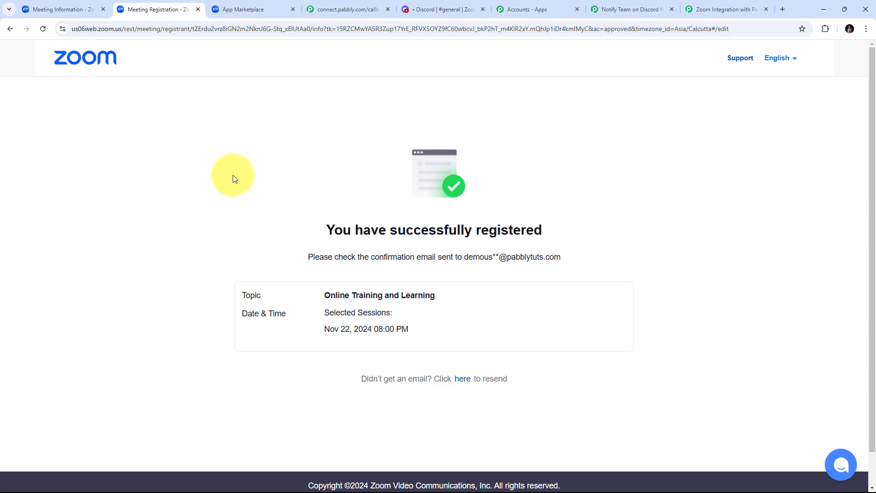
Switch to the Pabbly Connect workflow and check the meeting topic in the captured Zoom webhook response
click(614, 9)
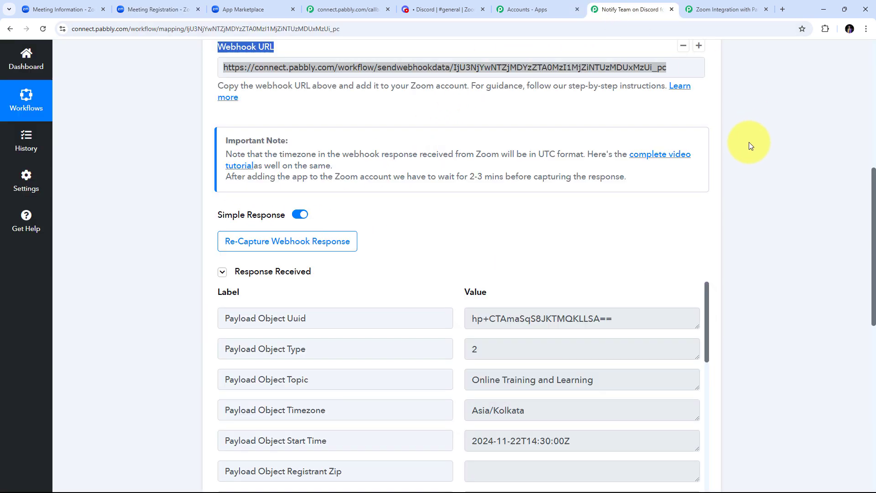
scroll(784, 207, down, 4)
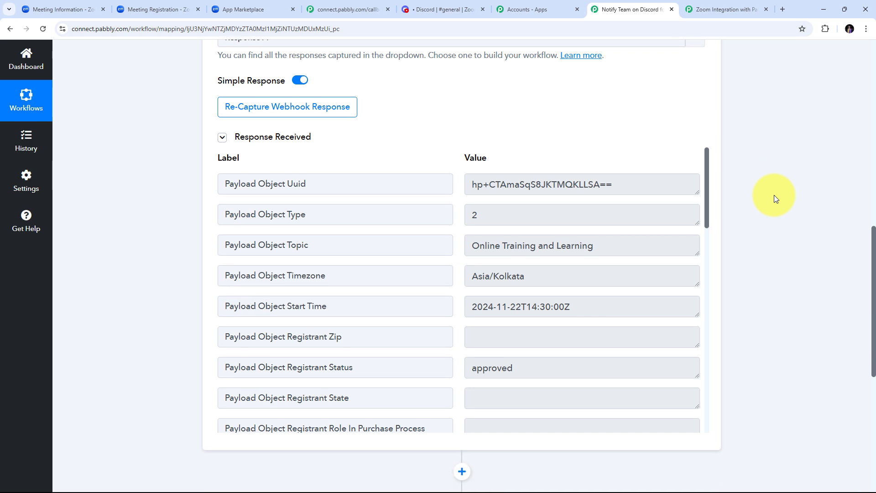
scroll(402, 179, up, 2)
scroll(464, 221, down, 3)
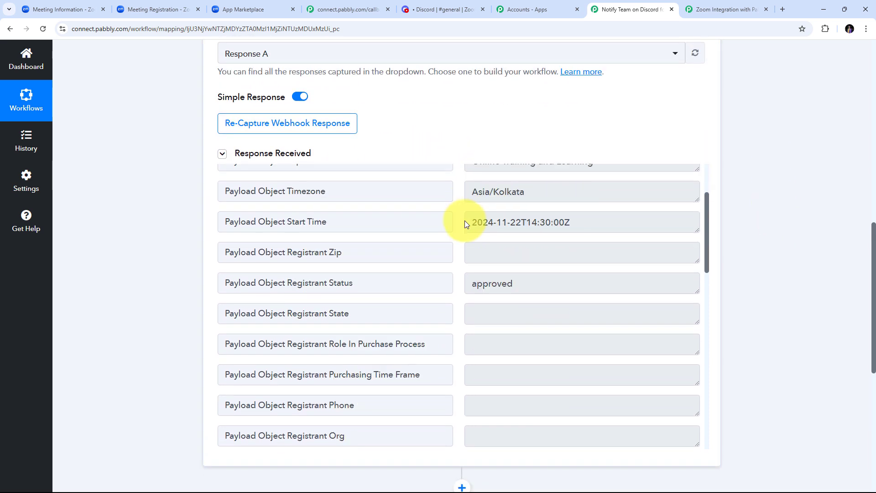
scroll(464, 220, up, 3)
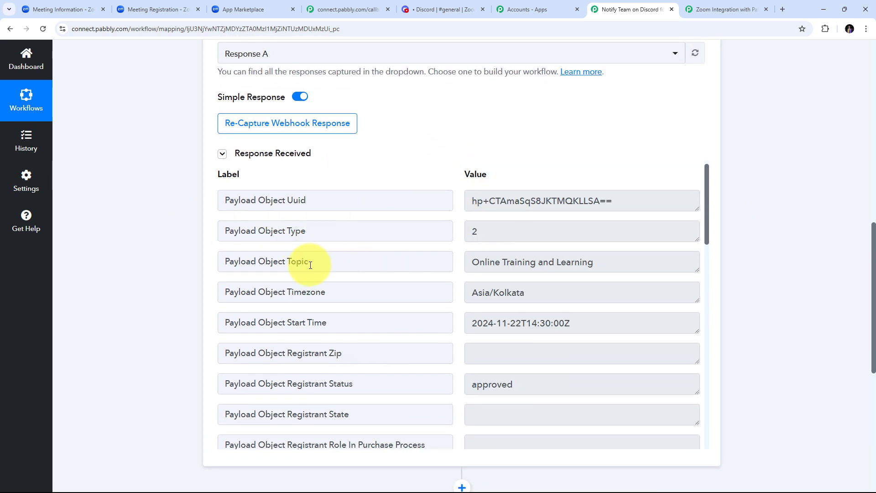
drag(597, 263, 460, 266)
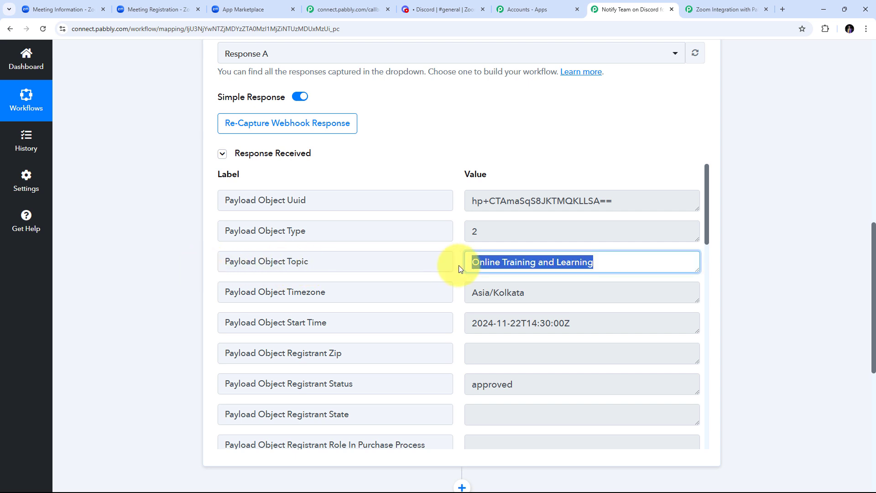
click(537, 262)
drag(592, 261, 469, 261)
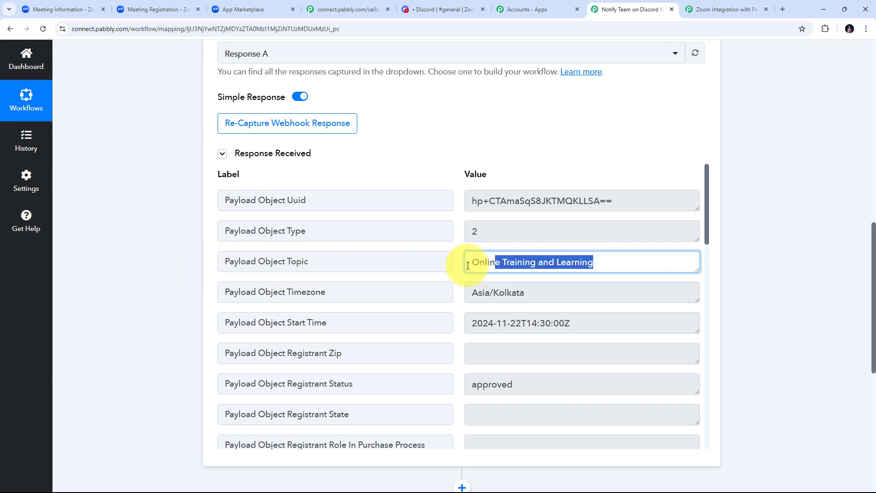
Check the registrant's first name, last name, email and custom phone number answer in the captured response
scroll(491, 259, down, 8)
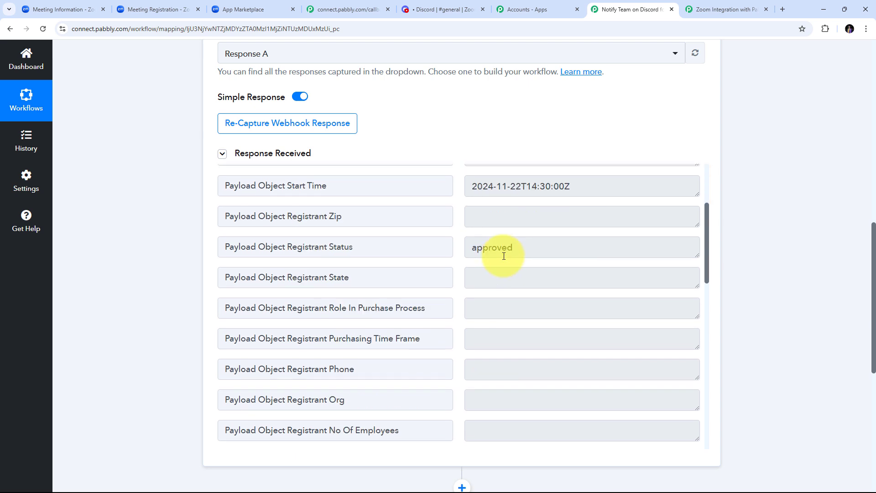
scroll(502, 256, down, 2)
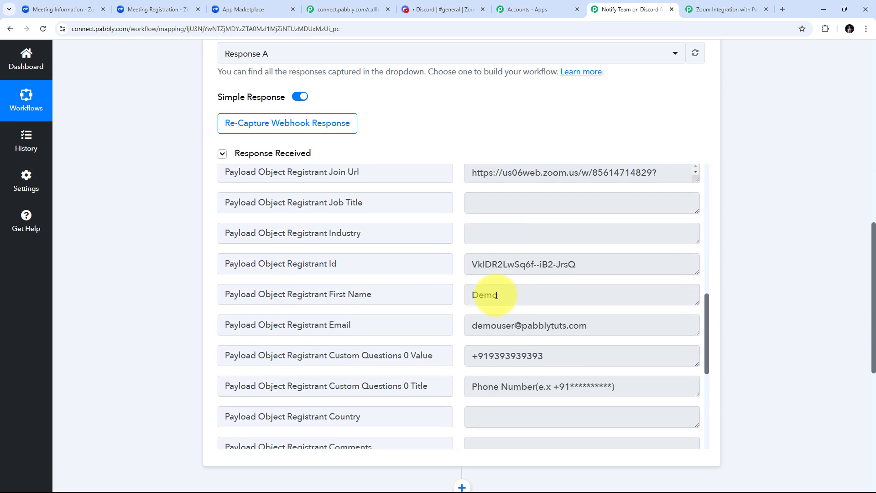
drag(498, 294, 447, 294)
scroll(492, 228, up, 1)
drag(500, 188, 446, 190)
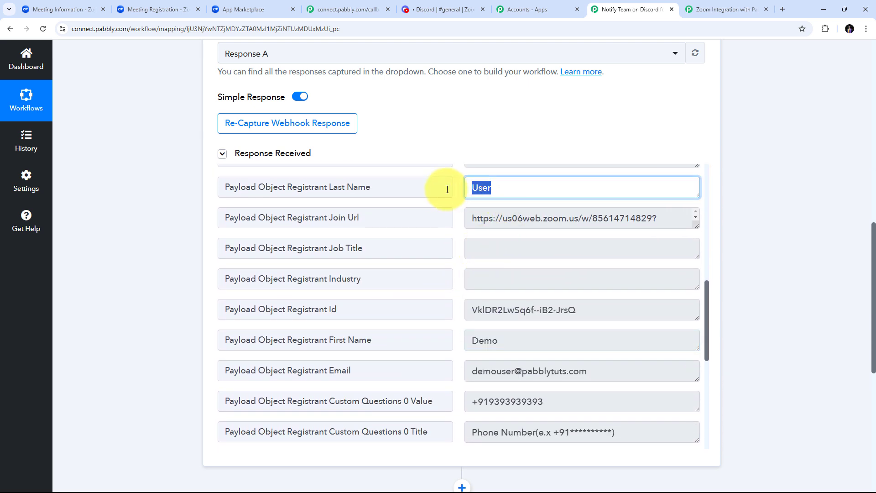
scroll(496, 254, down, 1)
scroll(494, 256, down, 1)
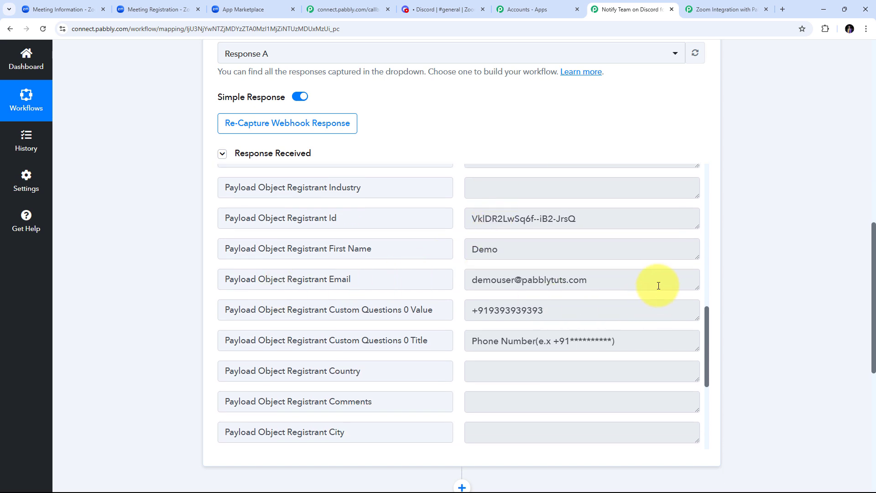
drag(659, 282, 446, 278)
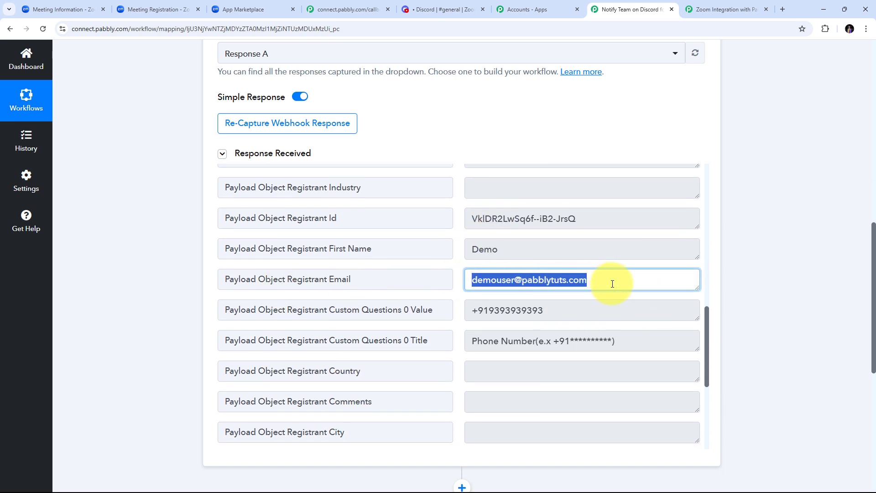
click(478, 310)
drag(571, 307, 434, 308)
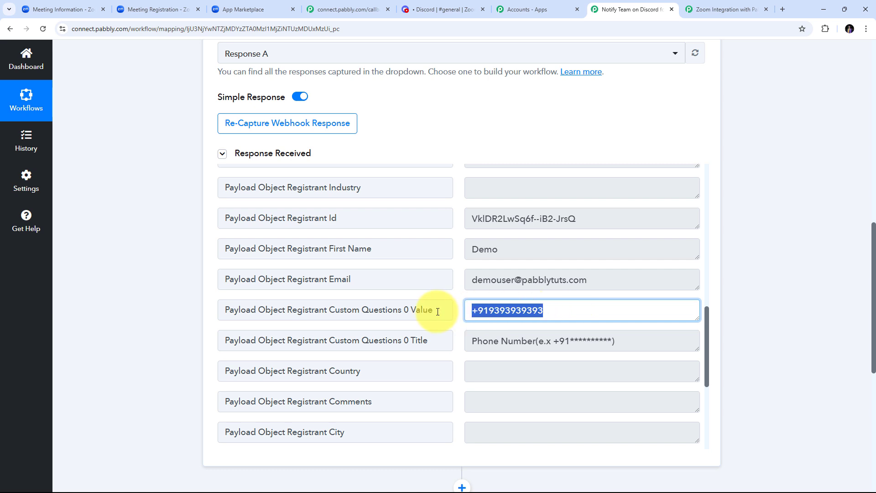
Look through the remaining fields of the captured Zoom response, including the meeting ID and duration
scroll(462, 311, up, 4)
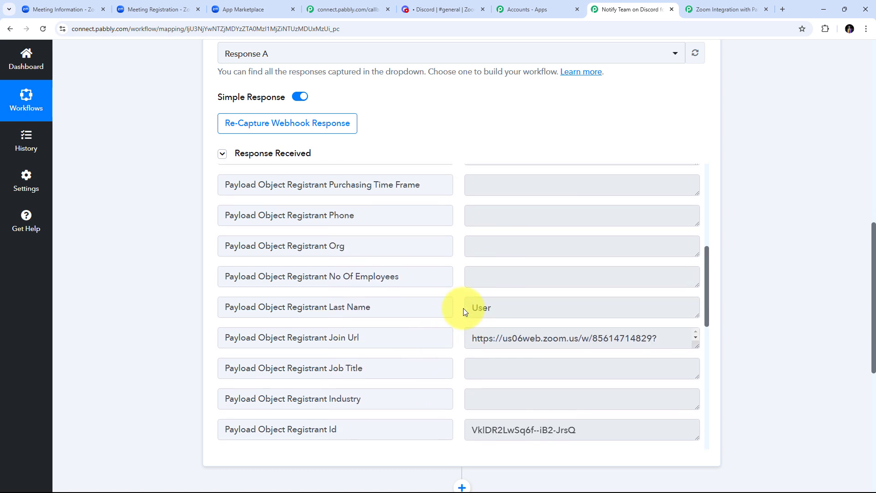
scroll(464, 312, down, 5)
scroll(464, 308, down, 3)
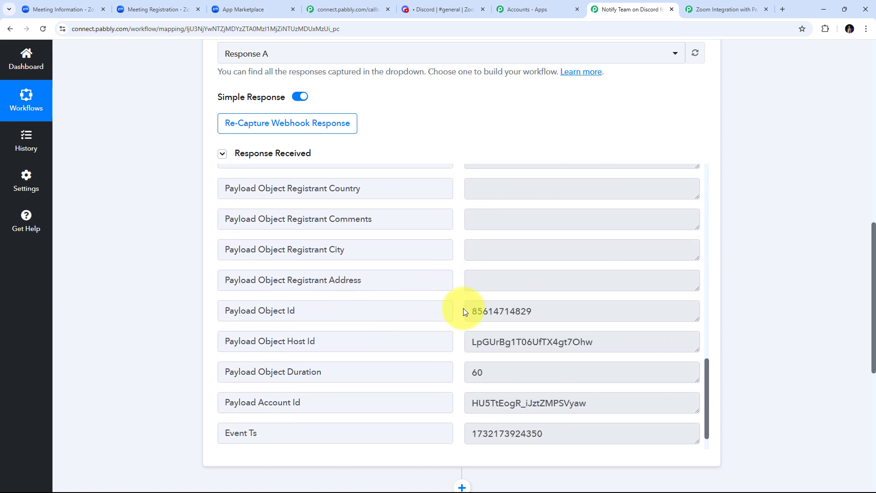
scroll(457, 307, up, 10)
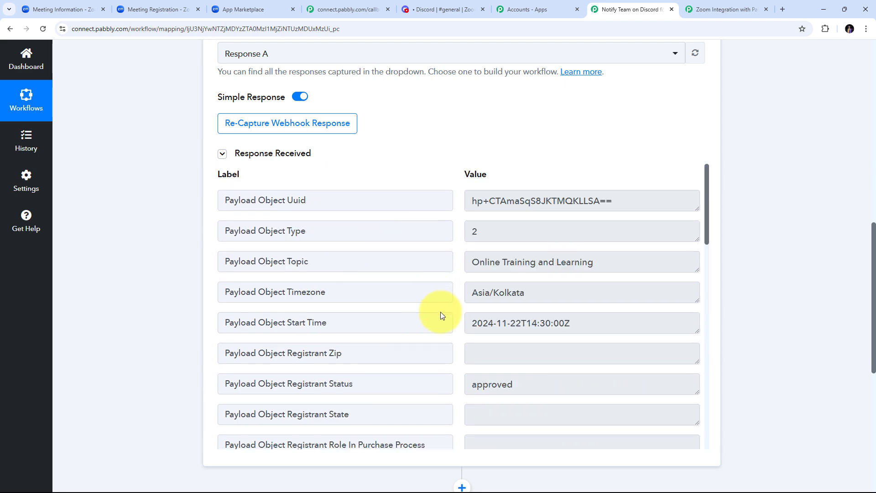
scroll(440, 311, up, 3)
scroll(511, 281, down, 3)
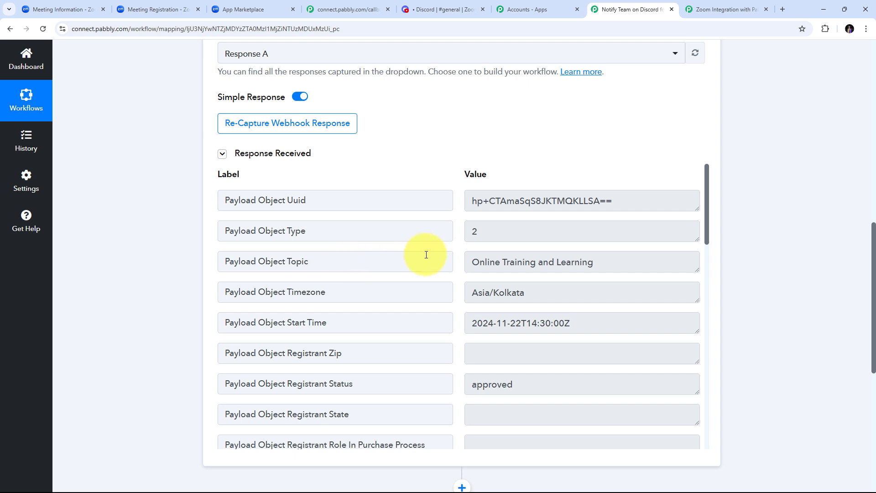
Expand the workflow's second step and choose Discord as its action app
scroll(771, 222, down, 5)
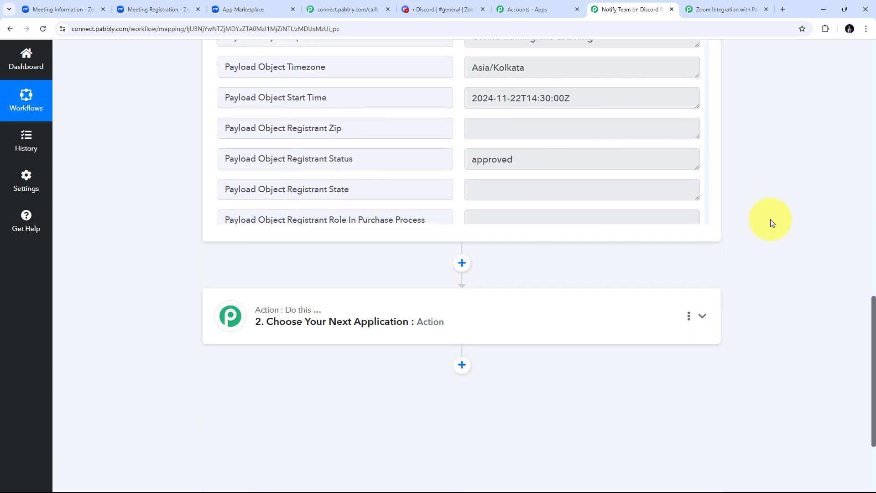
click(703, 316)
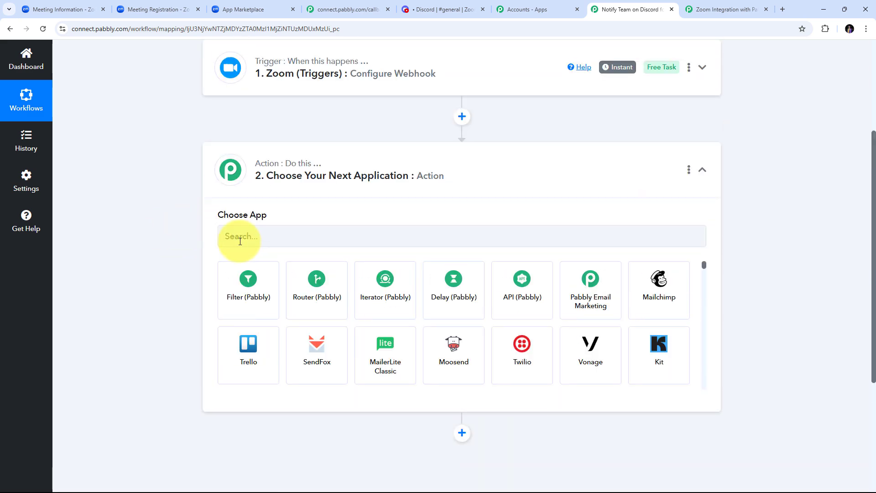
click(251, 237)
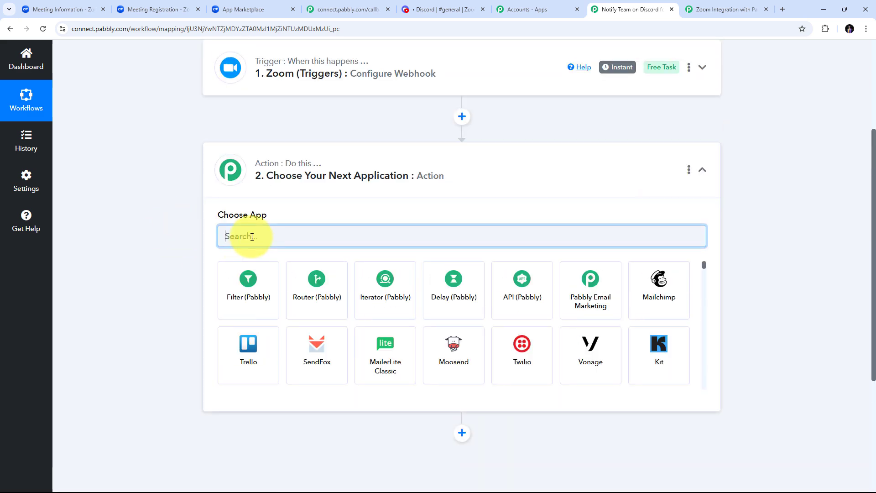
text(Discord)
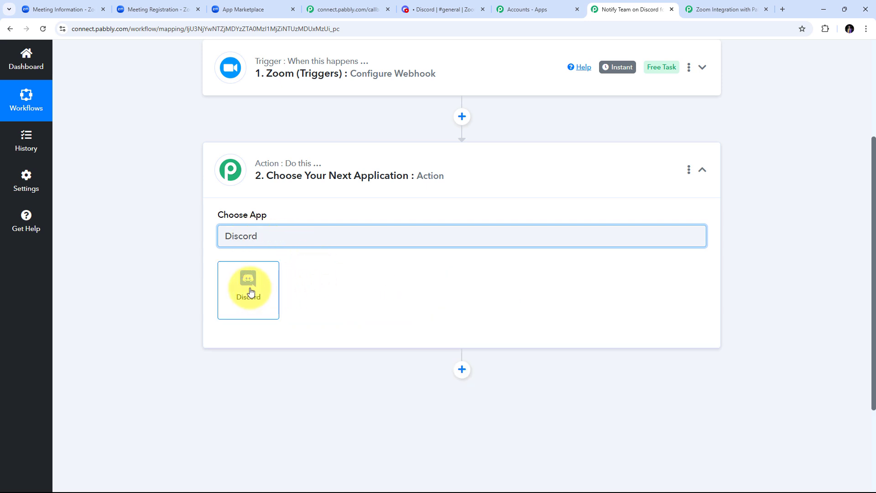
click(251, 291)
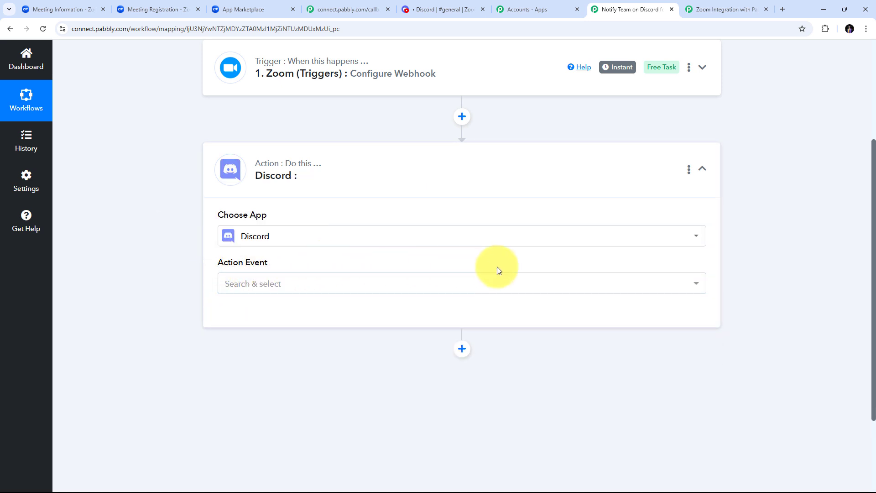
Set the Discord action event to Send Channel Message (HTML) and connect the action
click(405, 287)
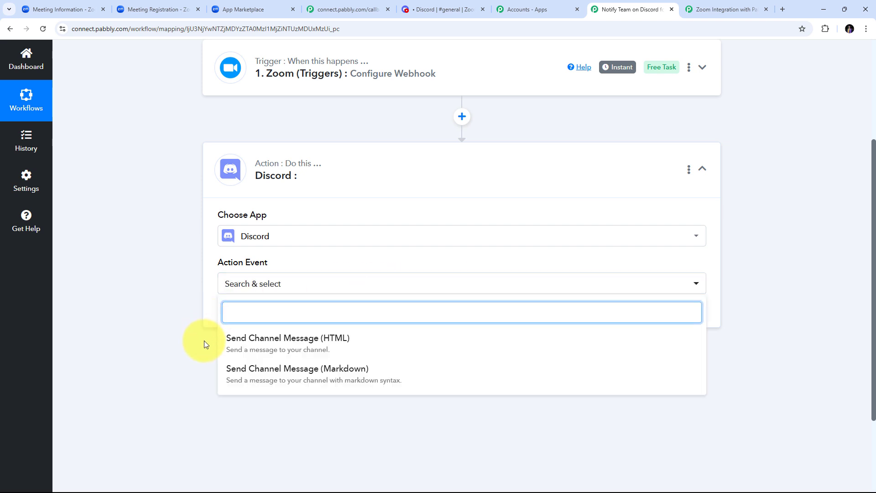
click(311, 351)
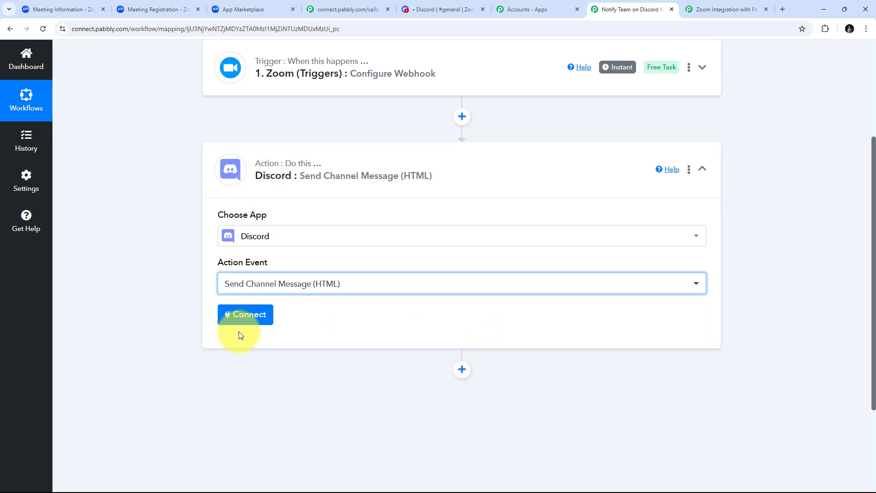
click(243, 319)
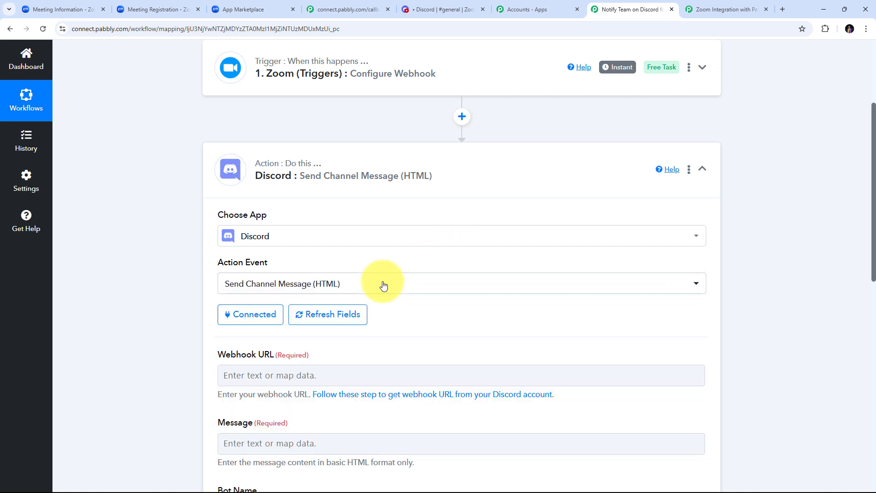
Examine the fields the Discord action requires, such as Webhook URL, Message, Bot Name and Bot Icon
scroll(460, 254, down, 3)
scroll(494, 226, down, 2)
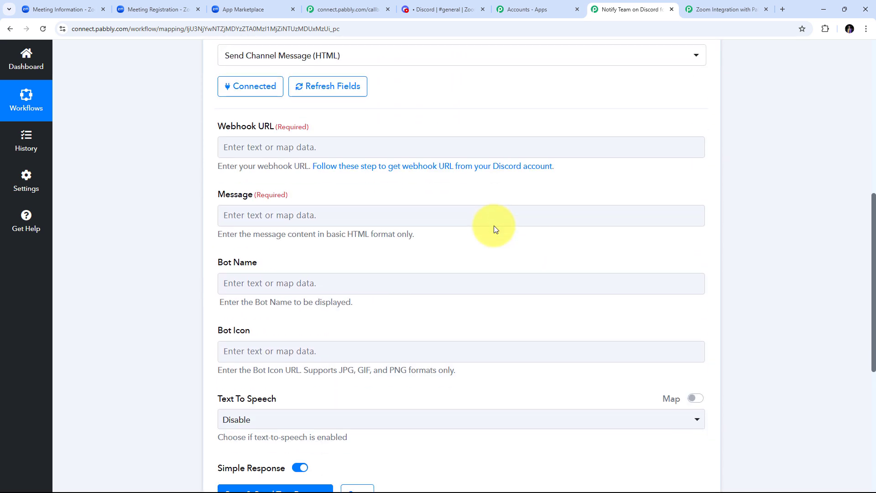
scroll(494, 225, up, 1)
scroll(456, 246, up, 1)
click(258, 237)
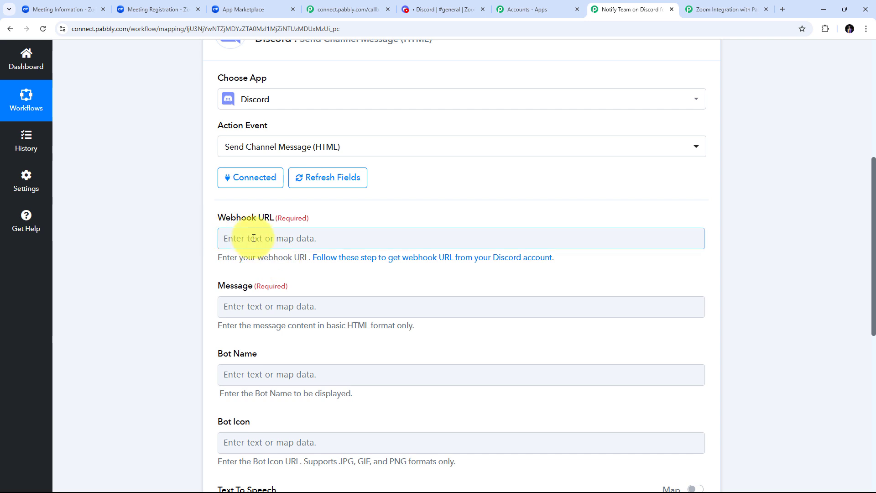
scroll(258, 191, up, 2)
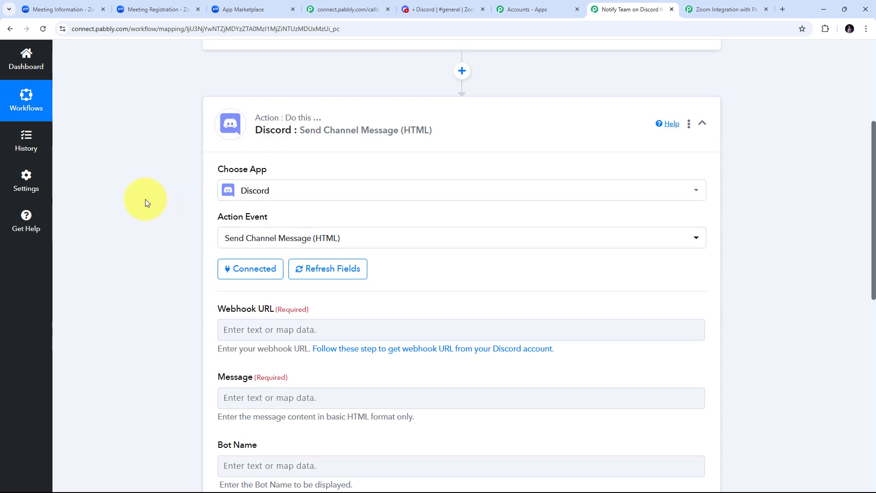
scroll(136, 239, down, 2)
scroll(138, 247, down, 1)
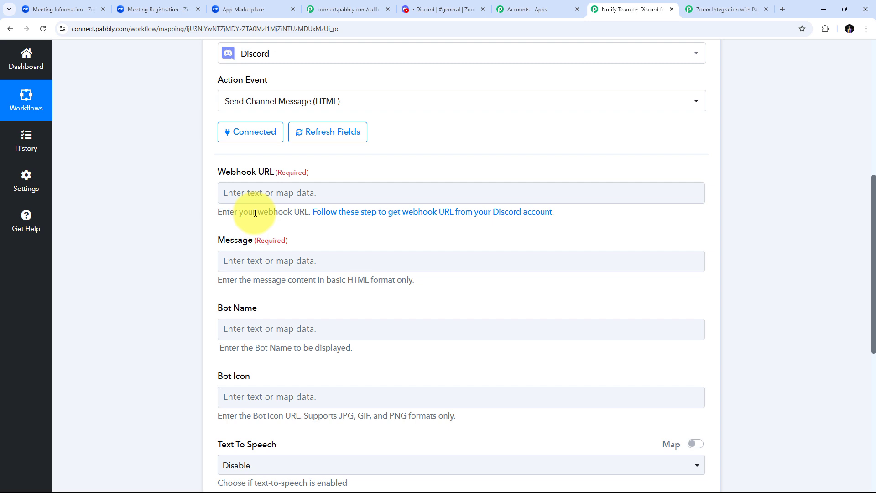
Switch to Discord and create a webhook in the integration settings of the Zoom Meeting Registrants server
click(434, 8)
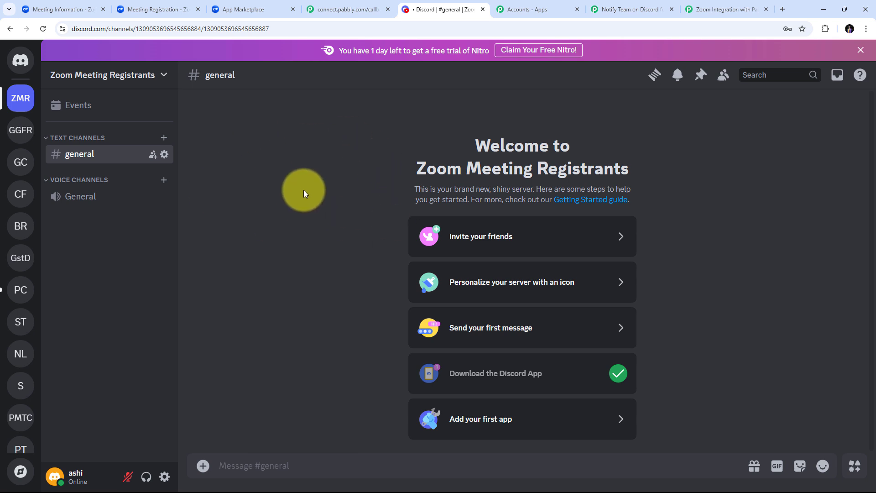
click(165, 76)
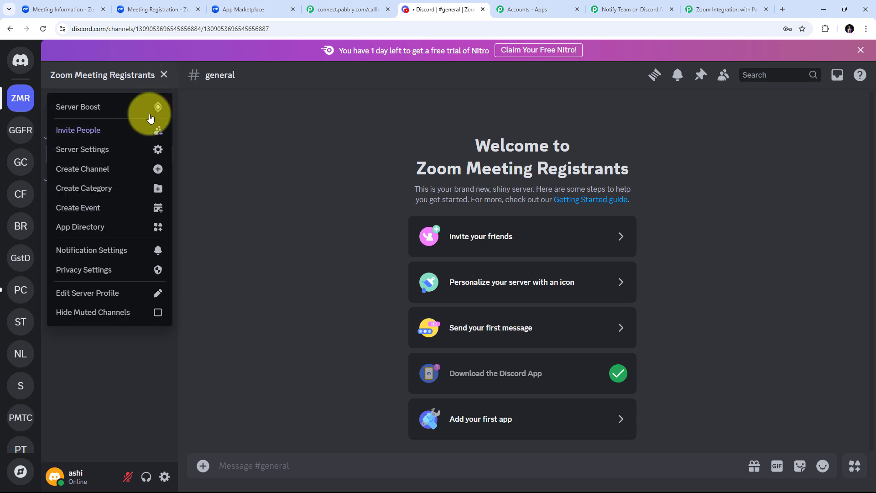
key(Escape)
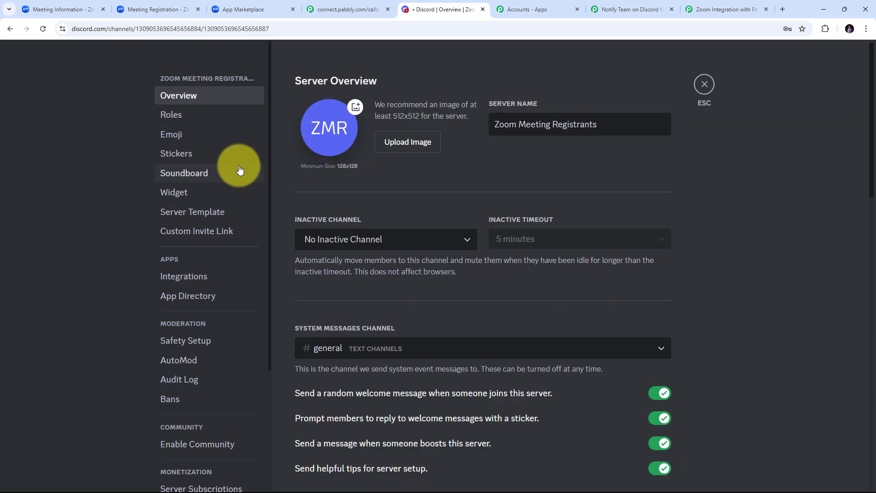
click(177, 283)
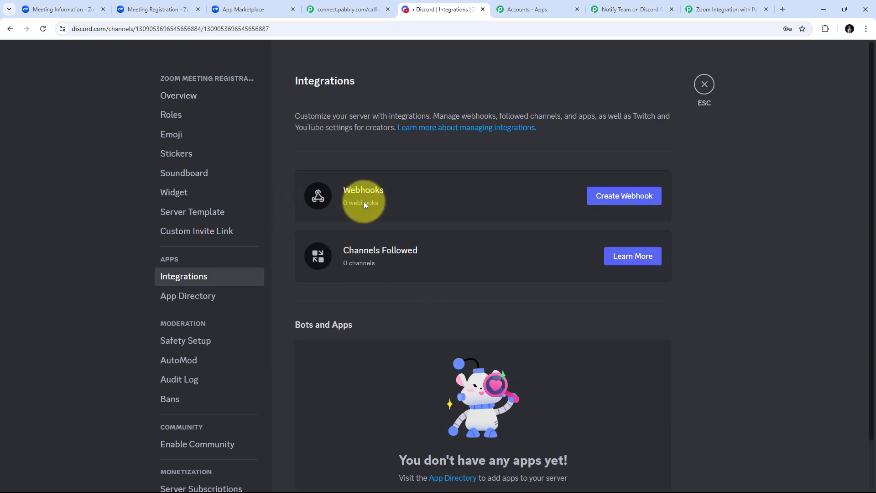
click(616, 201)
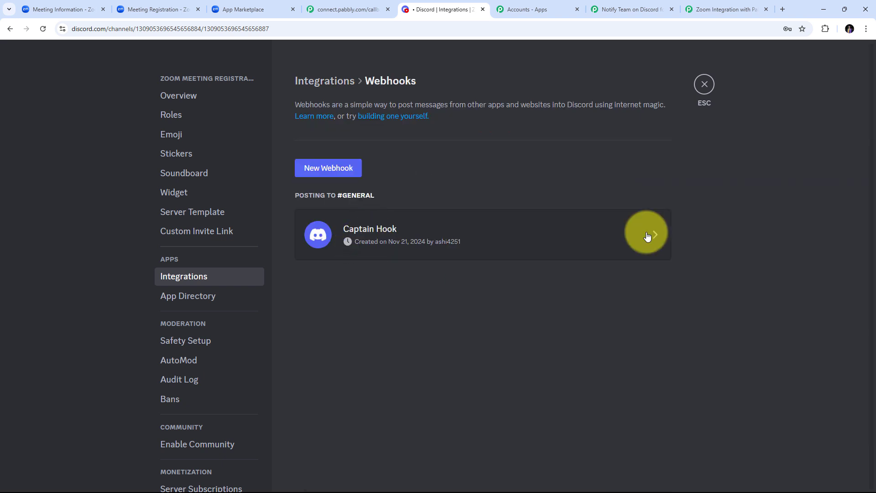
Rename the new webhook to Notification Message and set its channel to #general
click(613, 241)
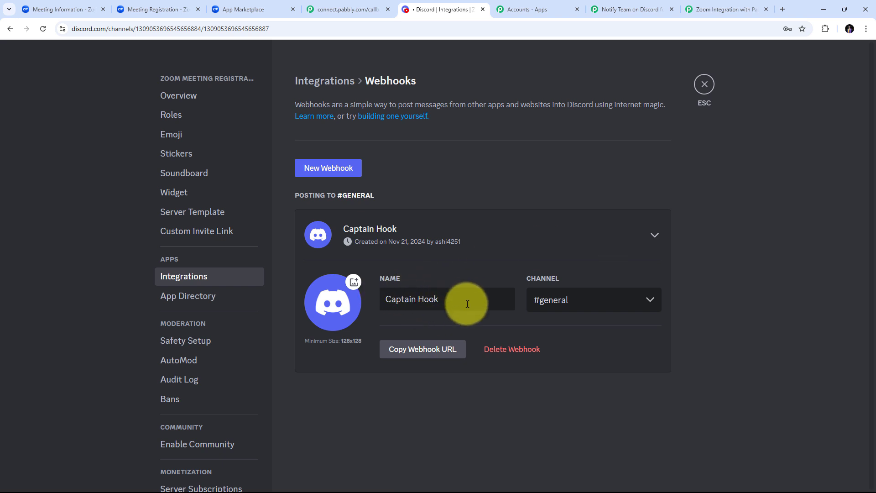
drag(465, 300, 296, 300)
key(BackSpace)
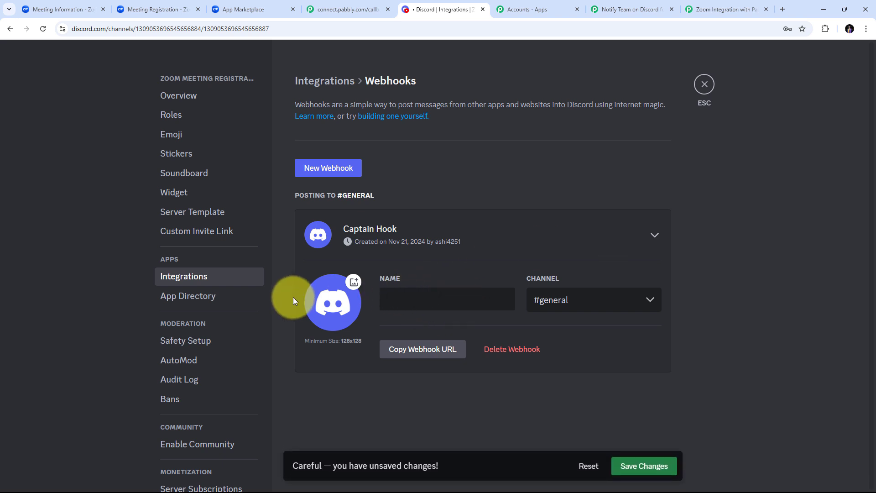
text(Notification Message)
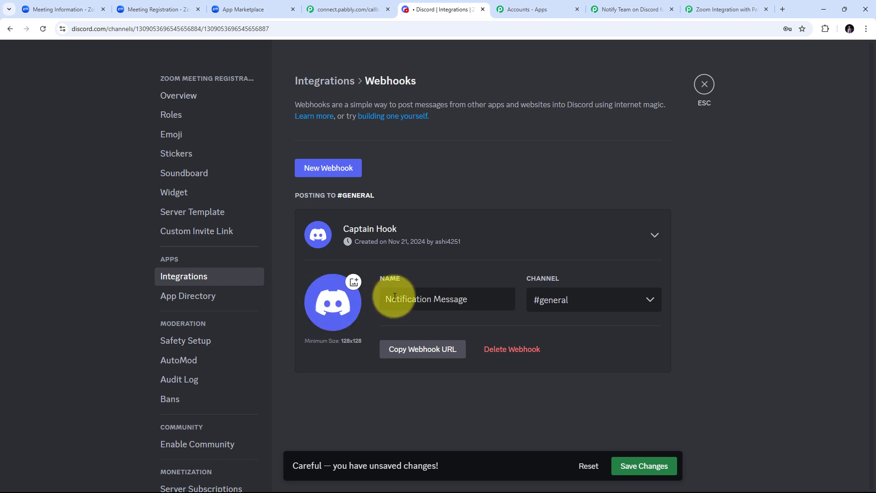
click(620, 298)
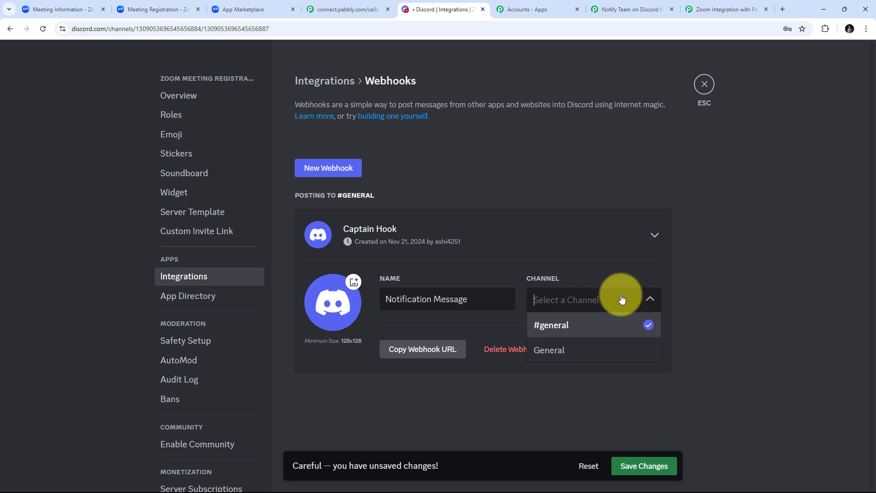
click(559, 326)
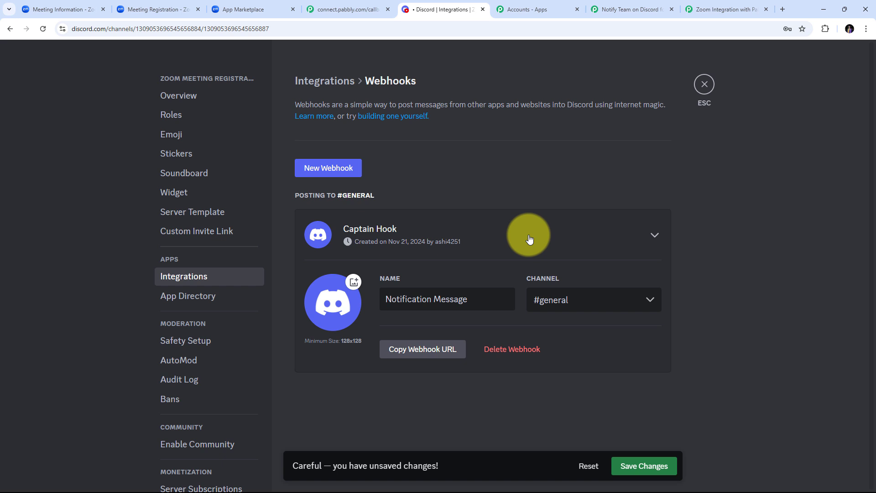
Copy the webhook's URL, save the webhook changes, and paste the URL into the Discord action's Webhook URL in Pabbly Connect
click(420, 357)
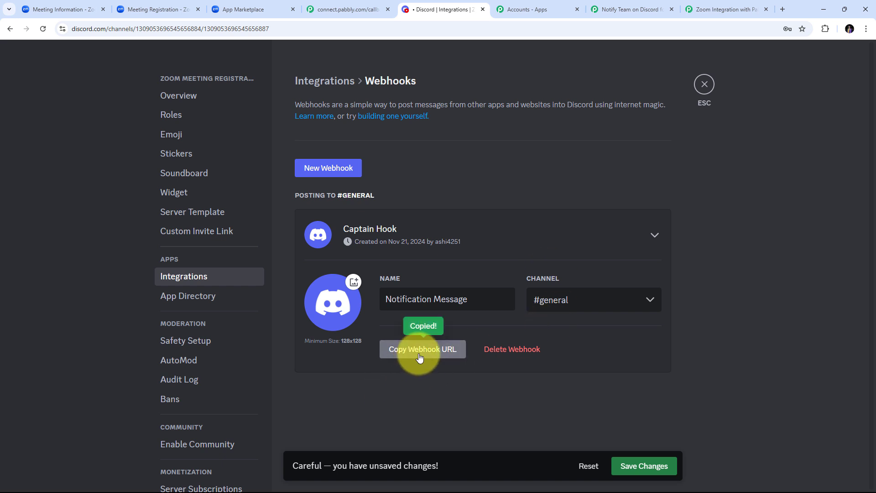
click(644, 470)
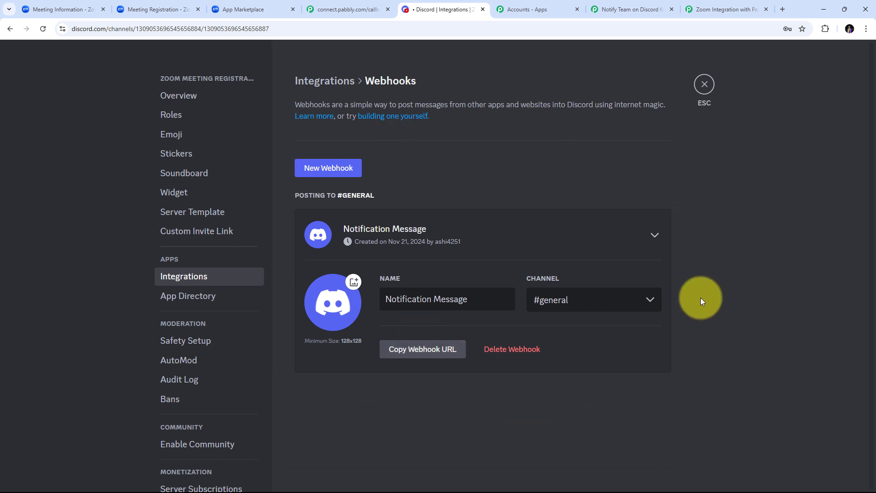
click(637, 4)
click(233, 193)
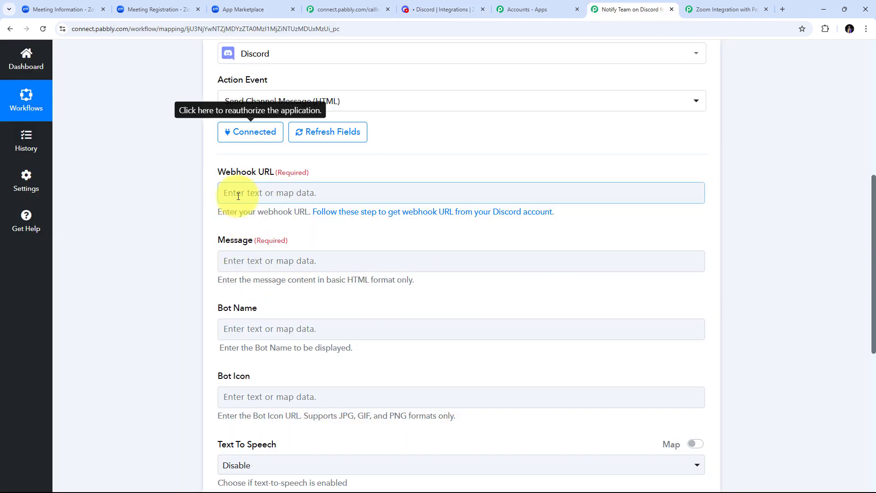
right_click(237, 197)
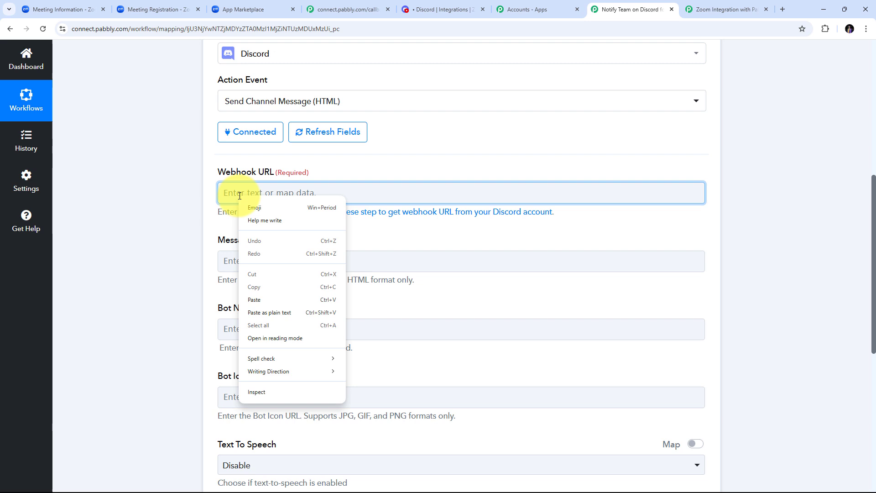
click(256, 297)
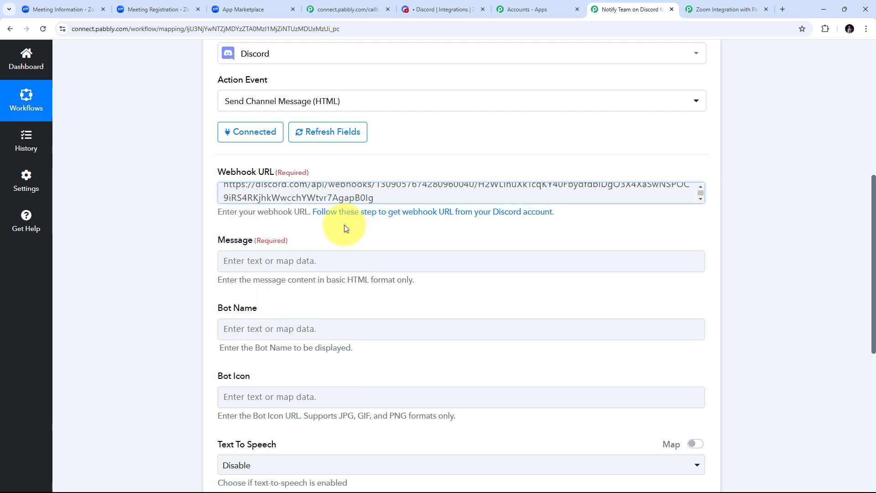
Fill the Discord message with a "New Registration Alert:" template containing Name, Email, Phone Number and Meeting Title lines
scroll(274, 226, down, 1)
click(245, 211)
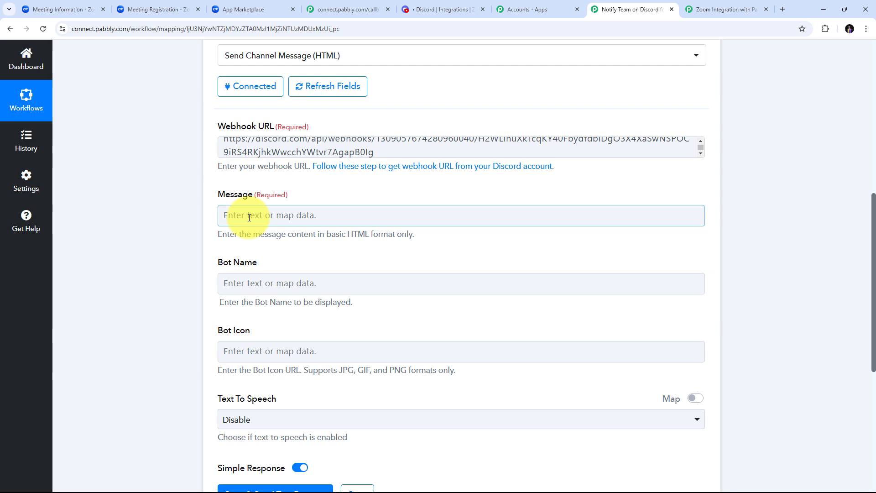
click(249, 217)
key(ctrl+v)
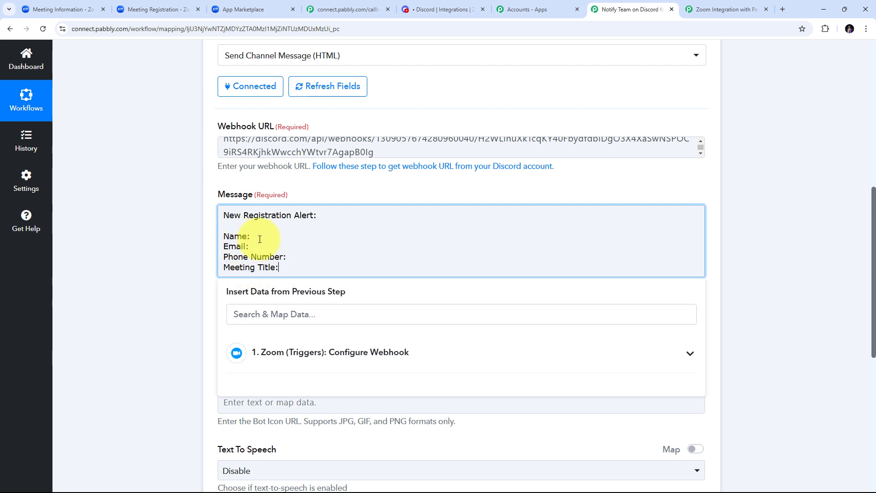
click(184, 229)
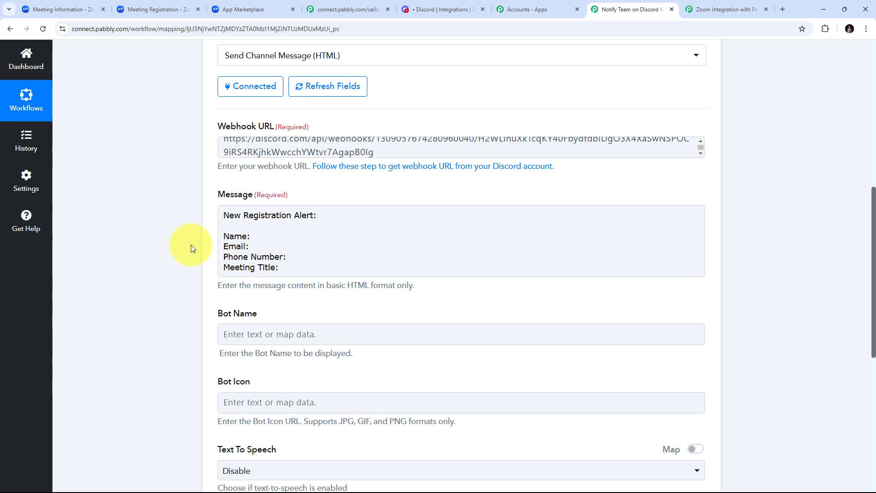
Map the Zoom registrant's First Name and Last Name fields onto the message's Name line
click(260, 236)
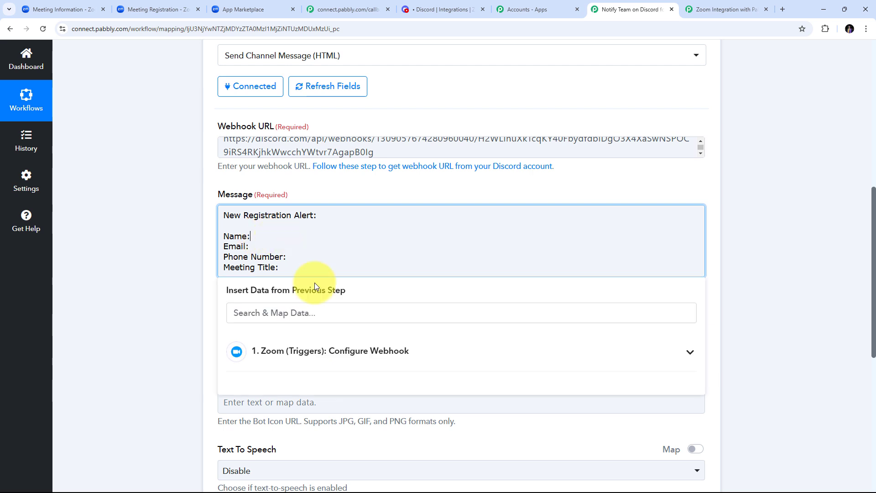
click(422, 367)
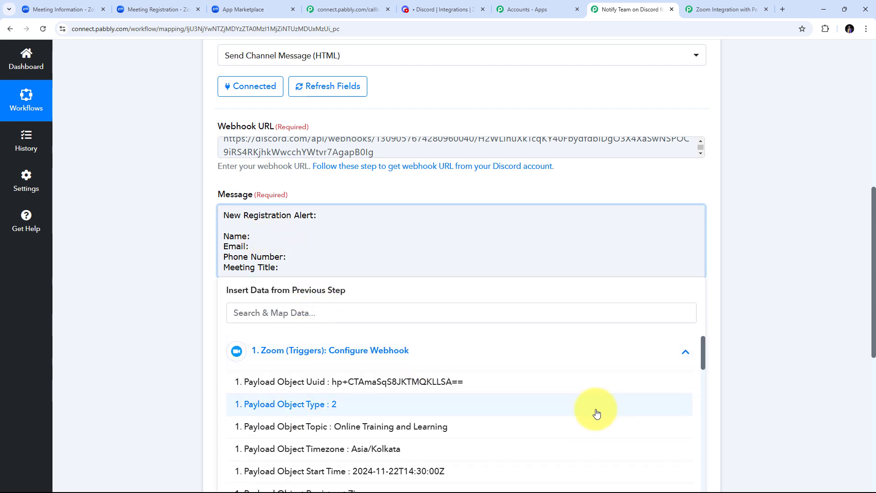
scroll(524, 365, down, 10)
scroll(457, 371, down, 1)
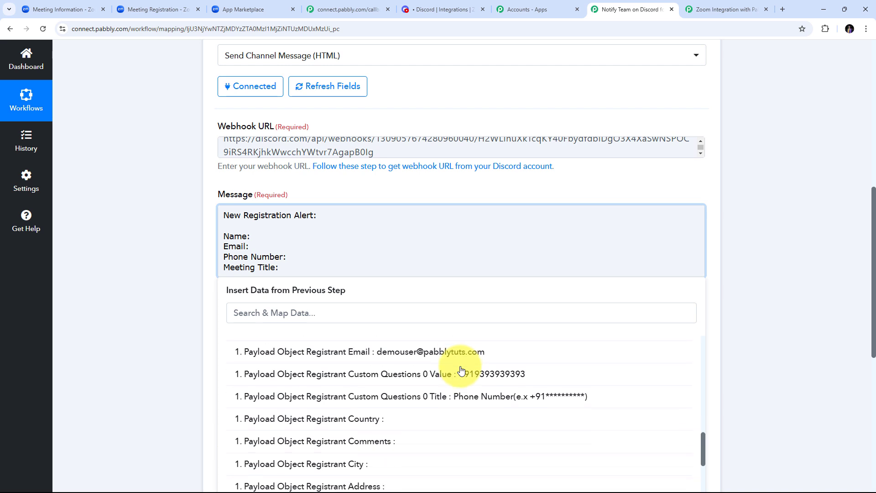
scroll(456, 378, up, 2)
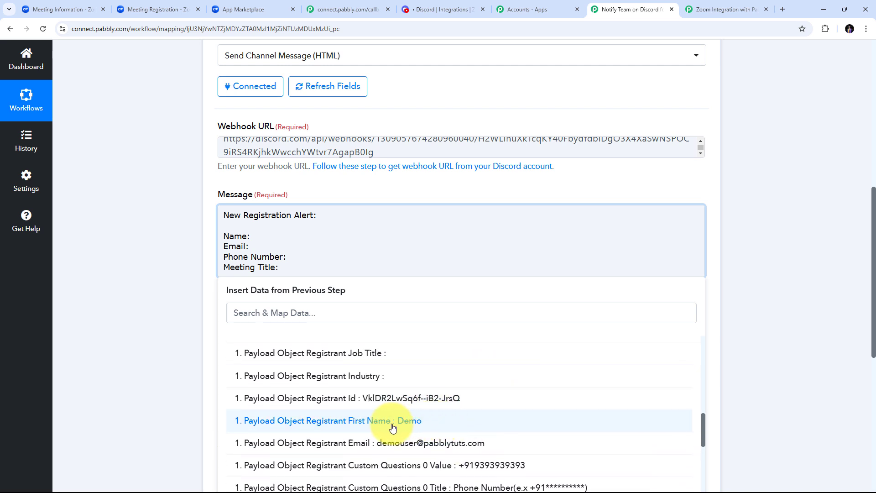
click(407, 426)
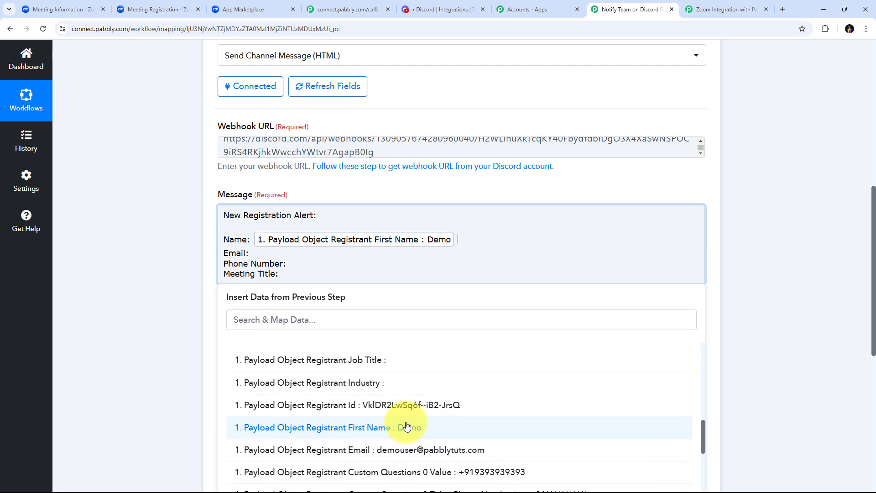
scroll(407, 409, up, 2)
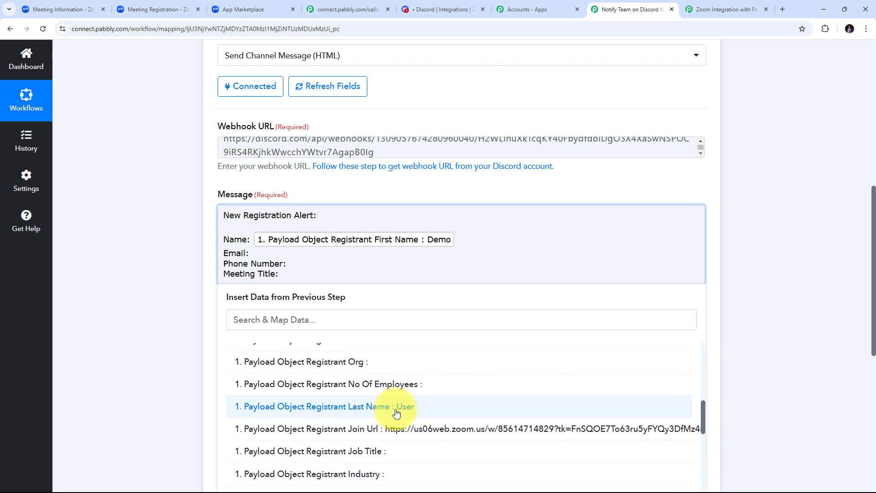
click(397, 407)
click(173, 247)
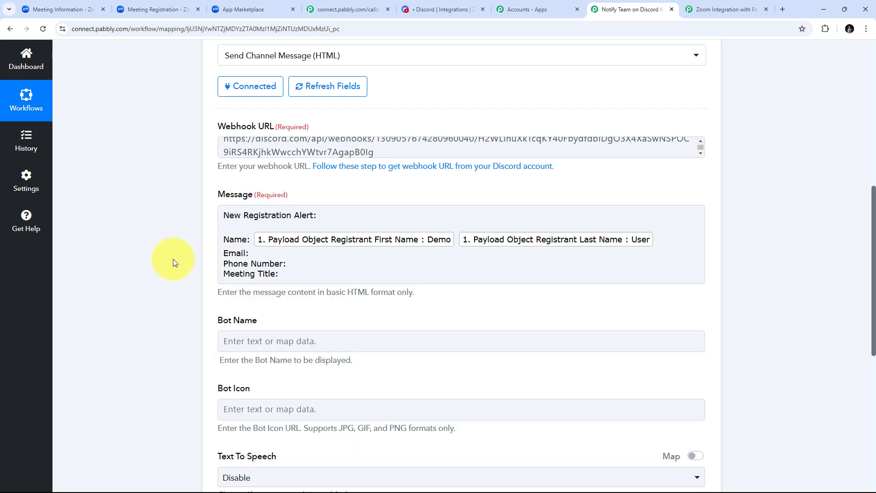
Map the Zoom trigger's Registrant Email field onto the message's Email line
click(258, 254)
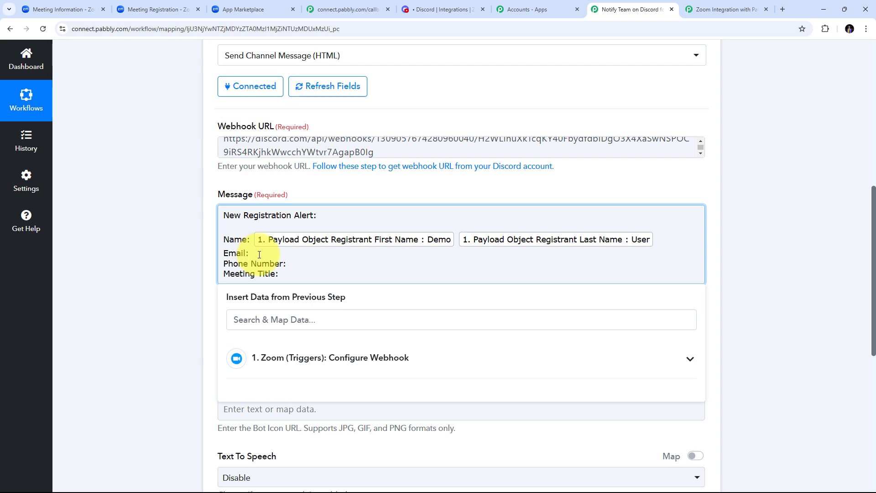
click(427, 366)
scroll(526, 313, down, 6)
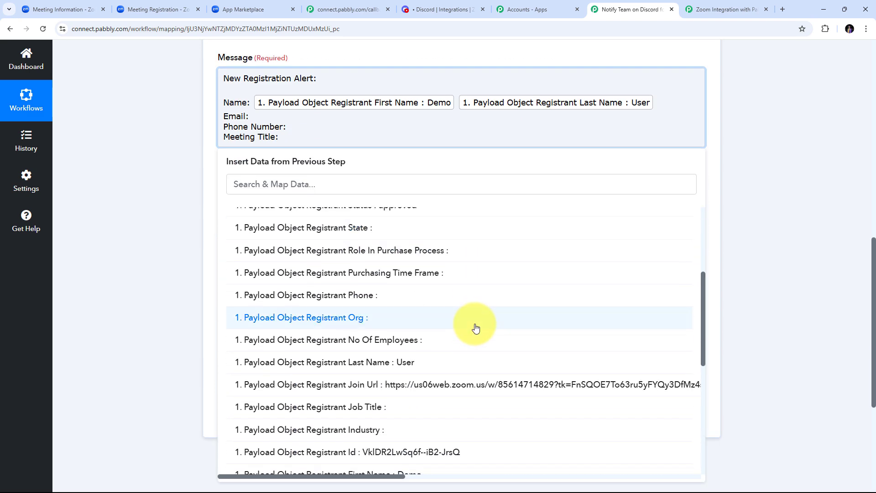
scroll(474, 328, down, 3)
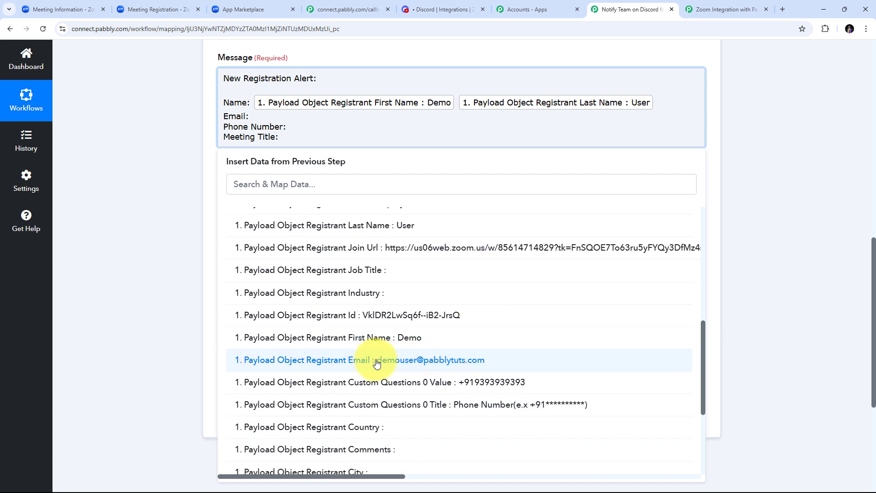
click(415, 360)
click(157, 153)
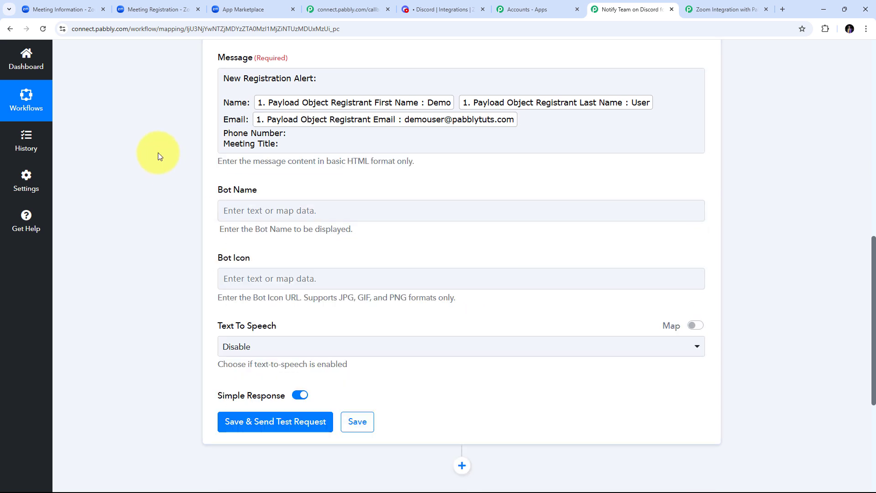
Map Registrant Custom Questions 0 Value onto the Phone Number line and Payload Object Topic onto the Meeting Title line
click(296, 133)
click(315, 228)
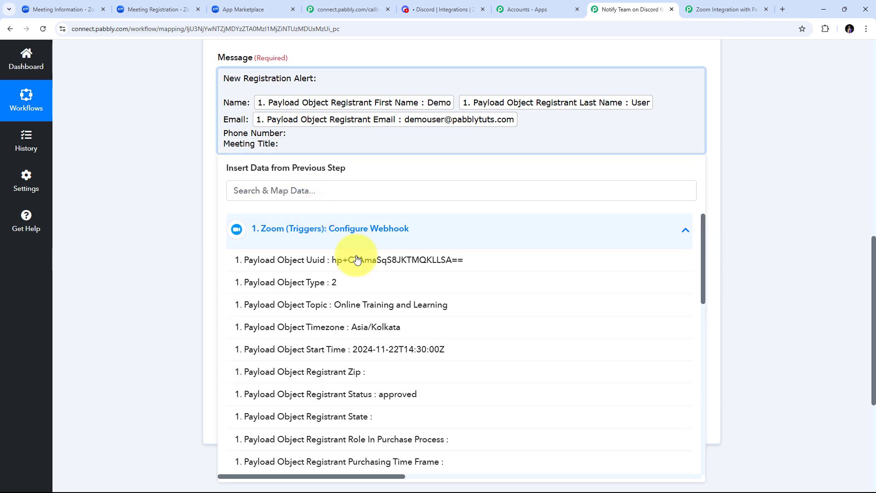
scroll(417, 326, down, 1)
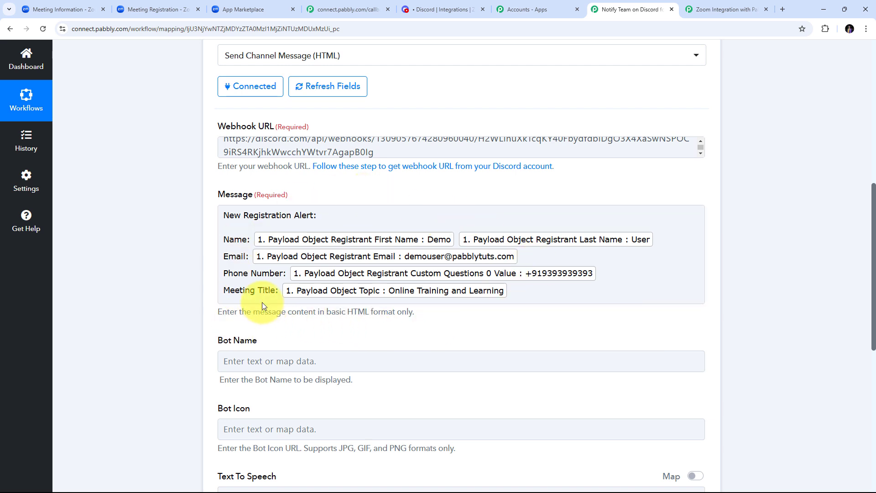
click(491, 322)
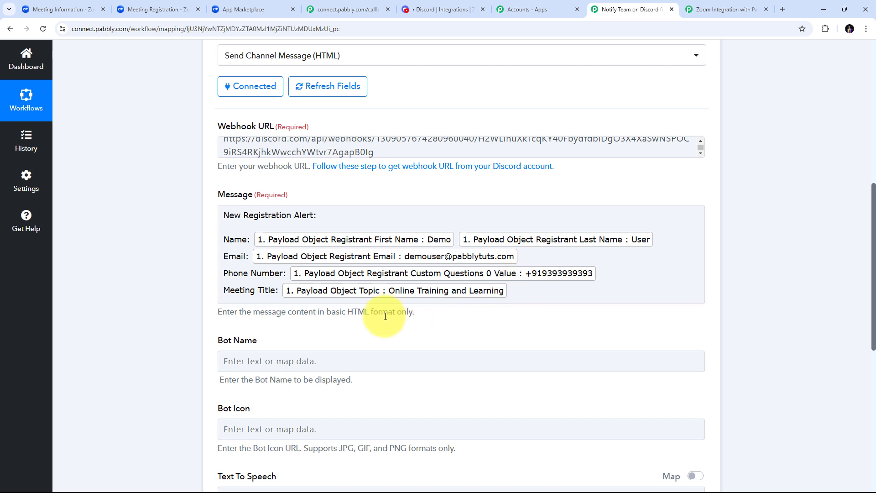
Save the Discord action with Bot Name and Bot Icon left empty and send a test request
scroll(402, 183, down, 3)
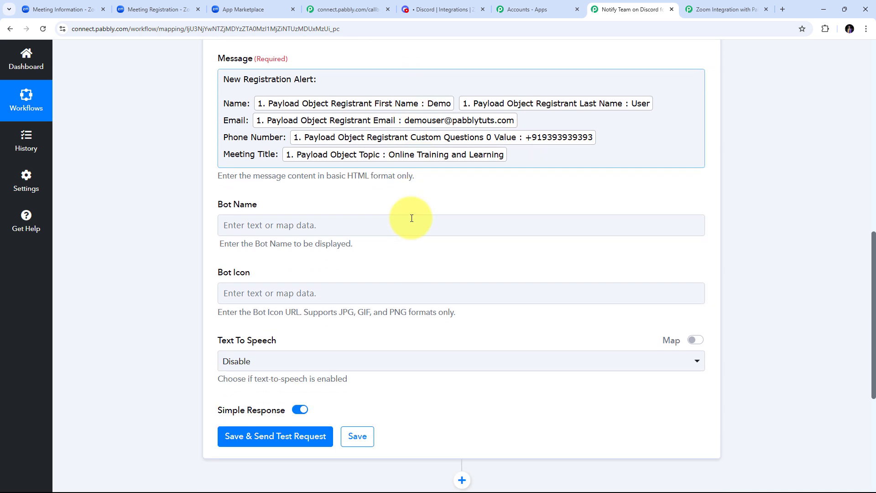
scroll(354, 264, down, 2)
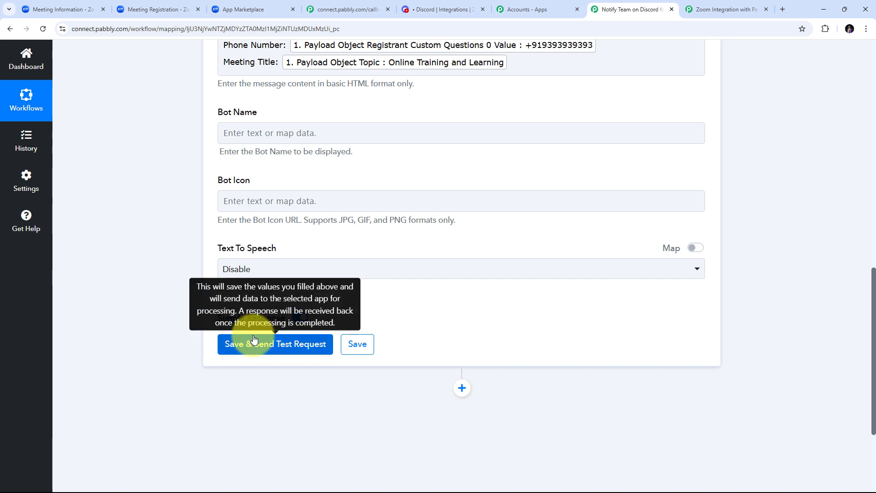
click(261, 348)
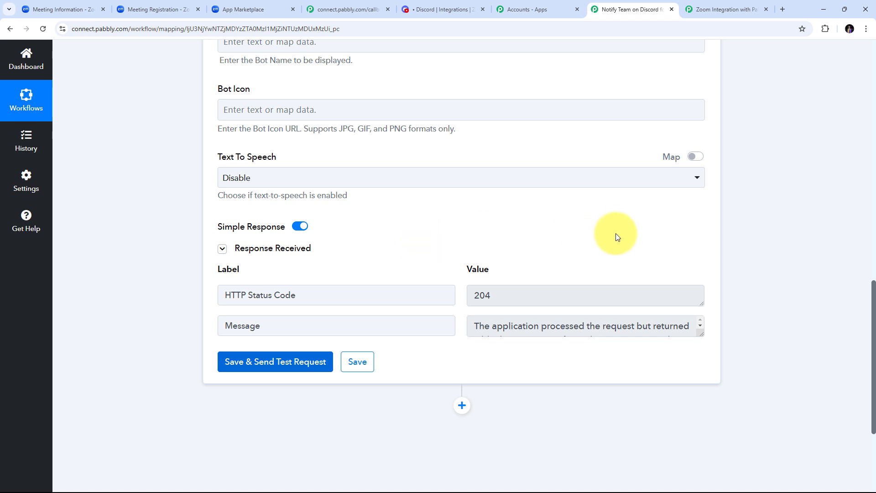
Switch to Discord and check the registrant's name, email, phone number and meeting title in the general channel's test notification
click(429, 10)
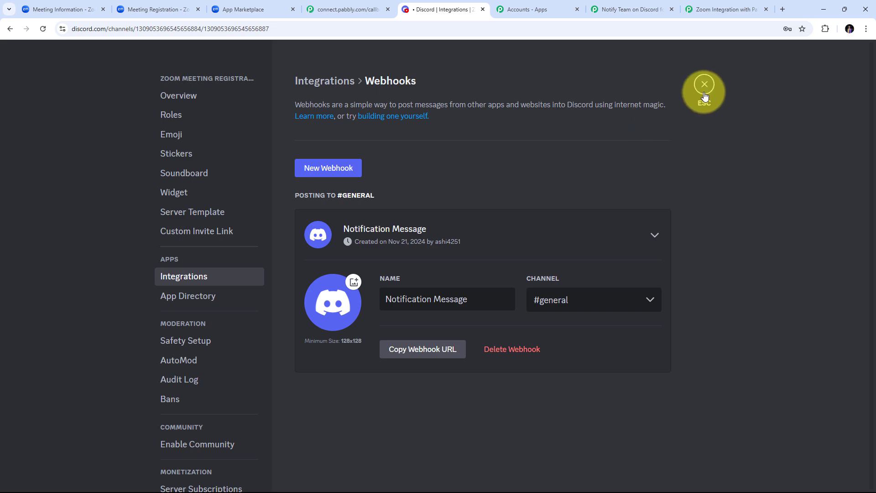
click(704, 91)
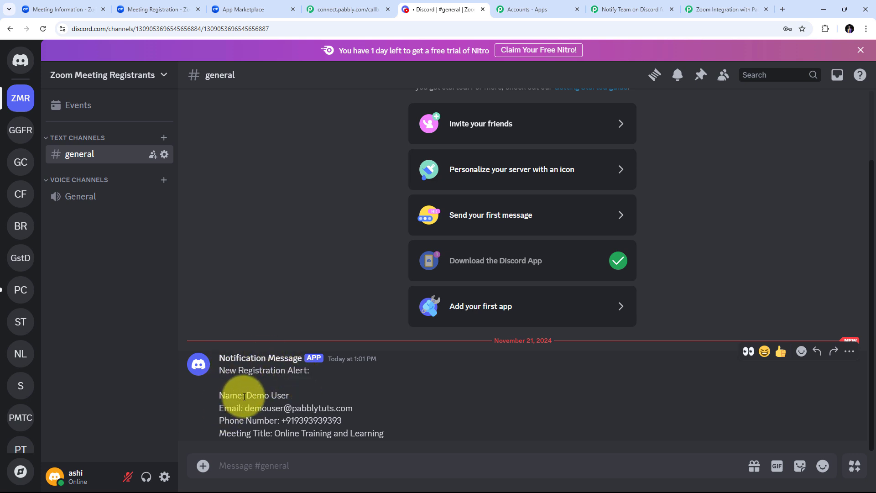
drag(245, 395, 313, 398)
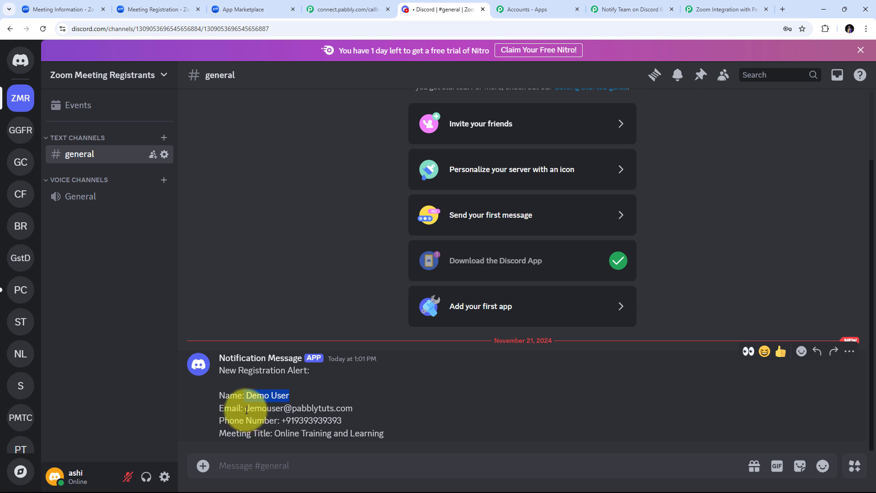
drag(245, 408, 352, 409)
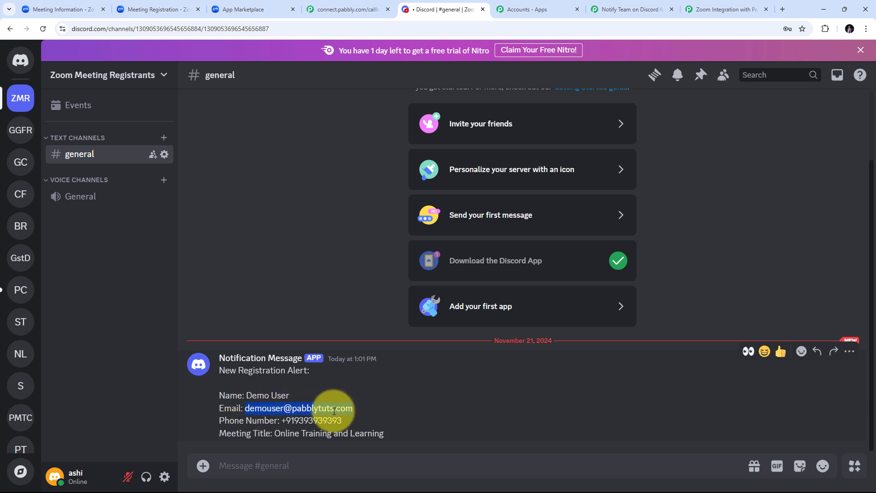
click(292, 420)
drag(282, 420, 348, 420)
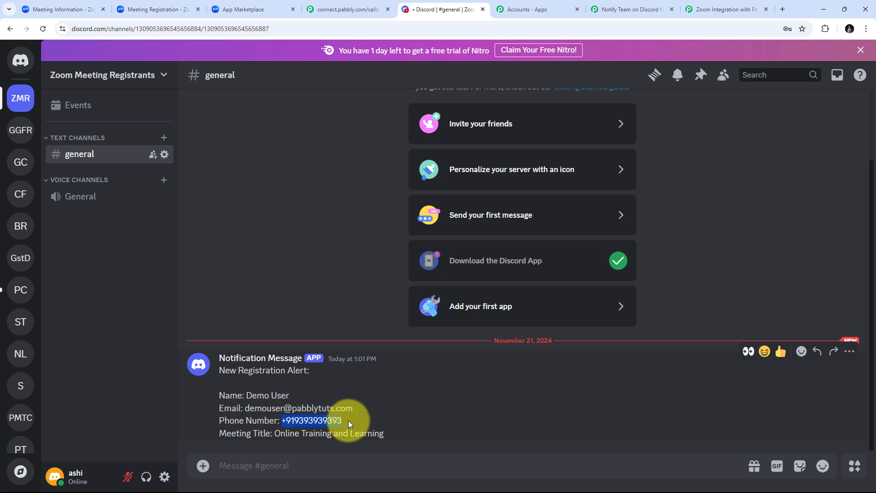
drag(275, 432, 384, 432)
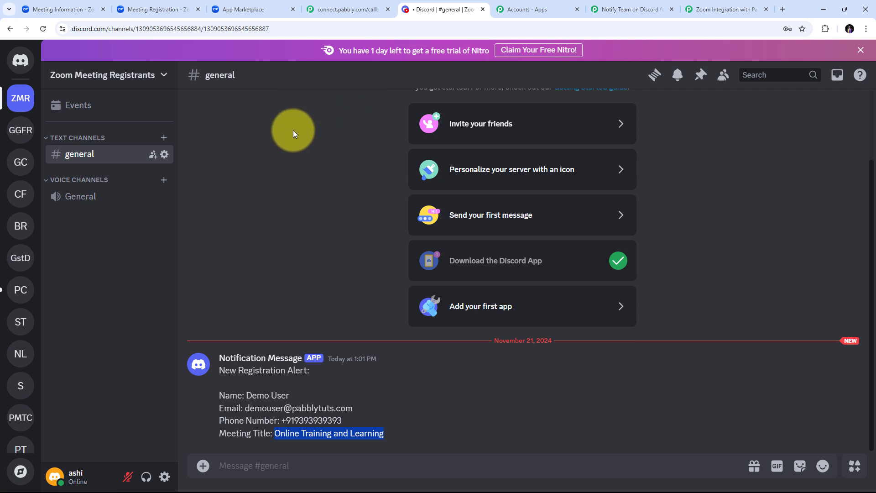
Return to Pabbly Connect and review the workflow's Zoom trigger and Discord action
click(600, 6)
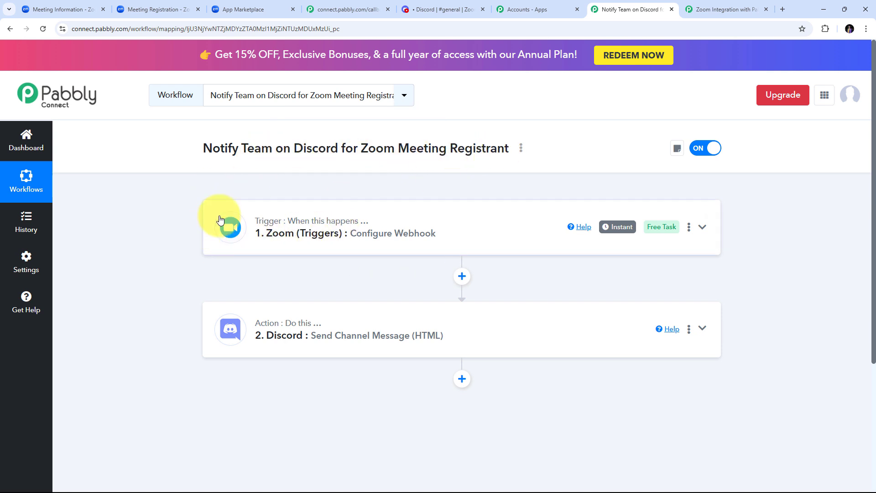
mouse_move(262, 225)
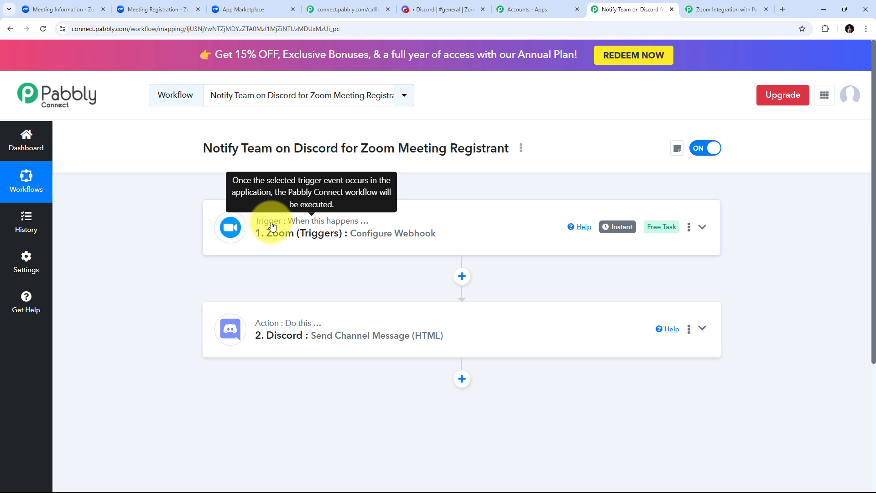